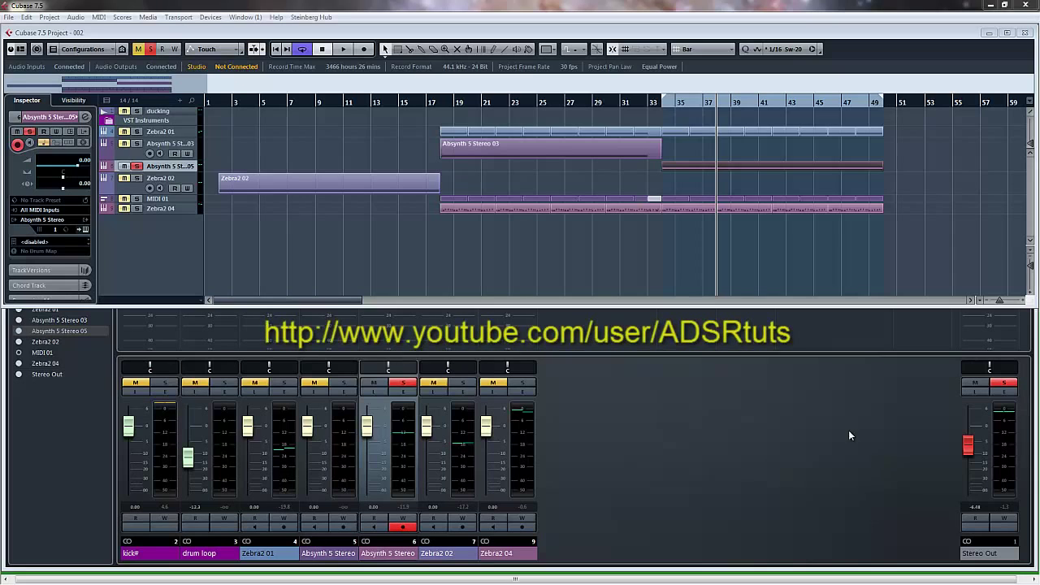
Open the Absynth 5 Stereo 05 instrument and display the full length of its Oscil A Amp envelope.
click(85, 230)
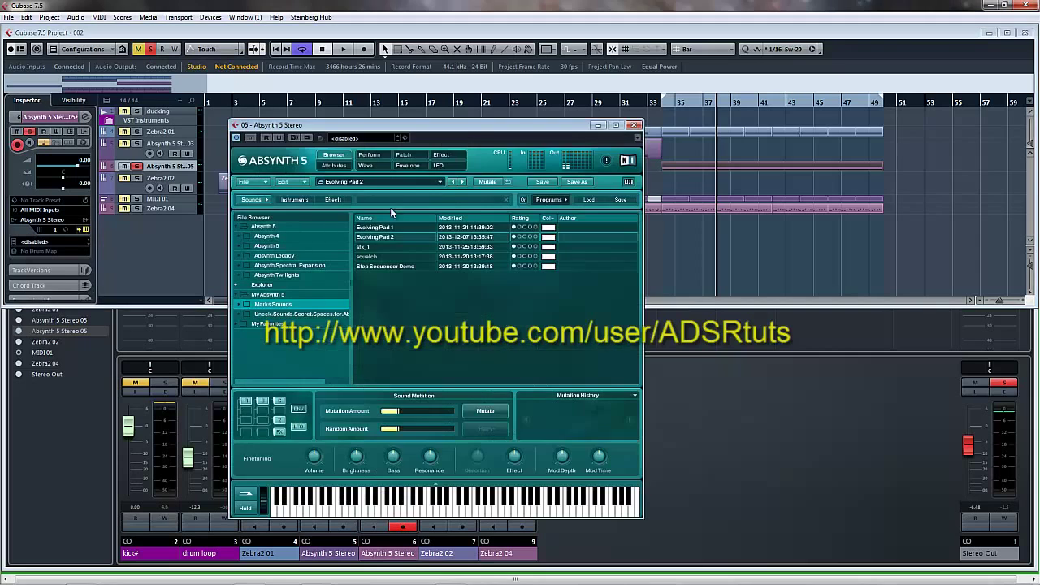
drag(466, 130, 503, 119)
click(444, 154)
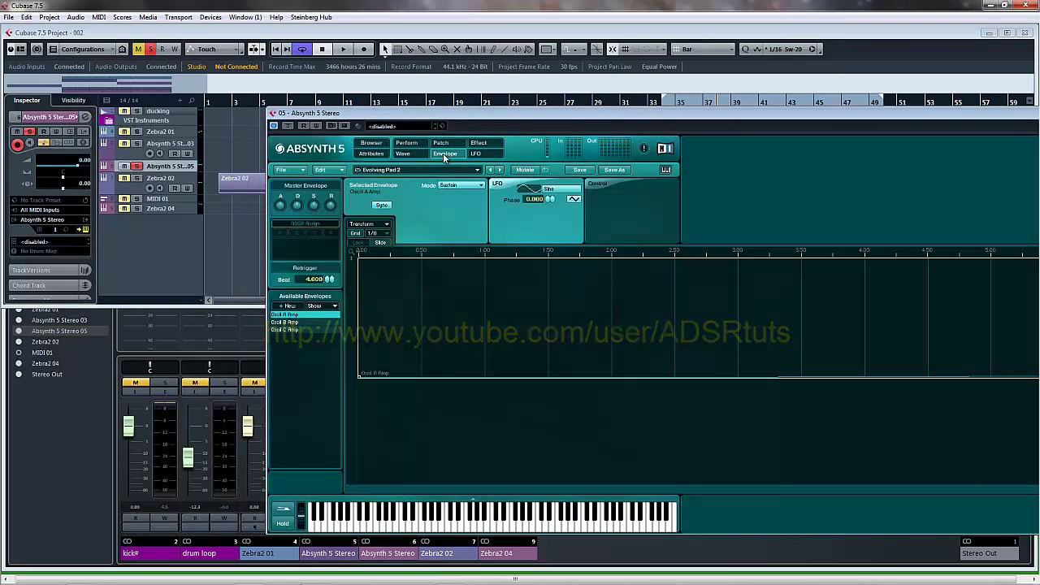
click(302, 319)
click(303, 315)
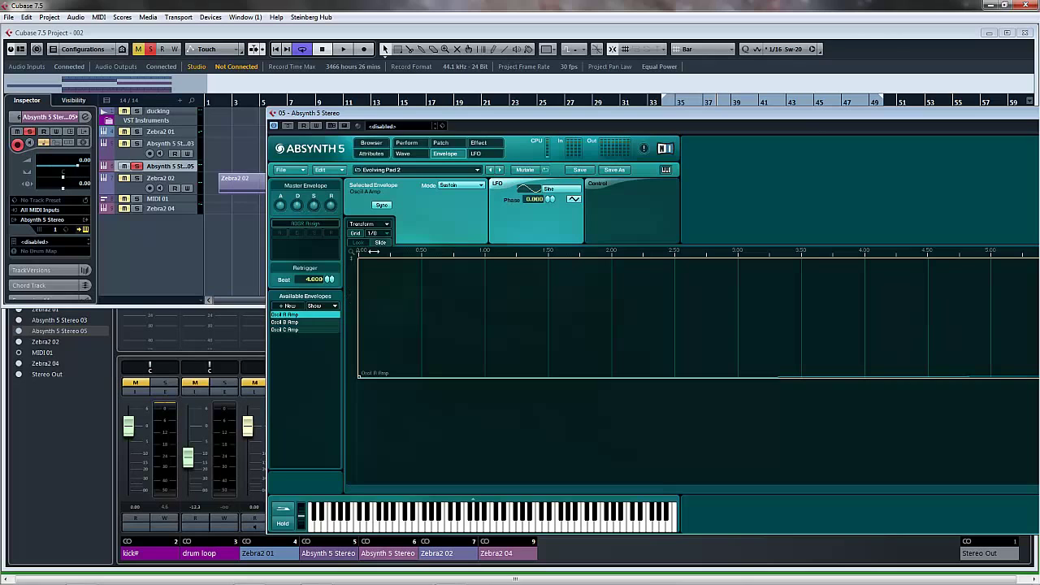
drag(381, 252, 562, 321)
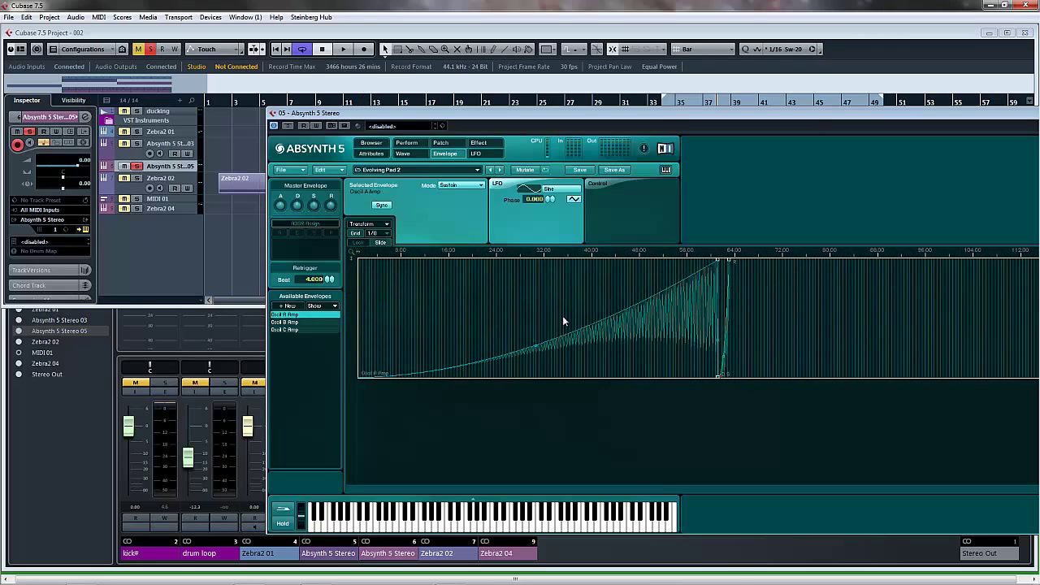
drag(615, 116, 452, 258)
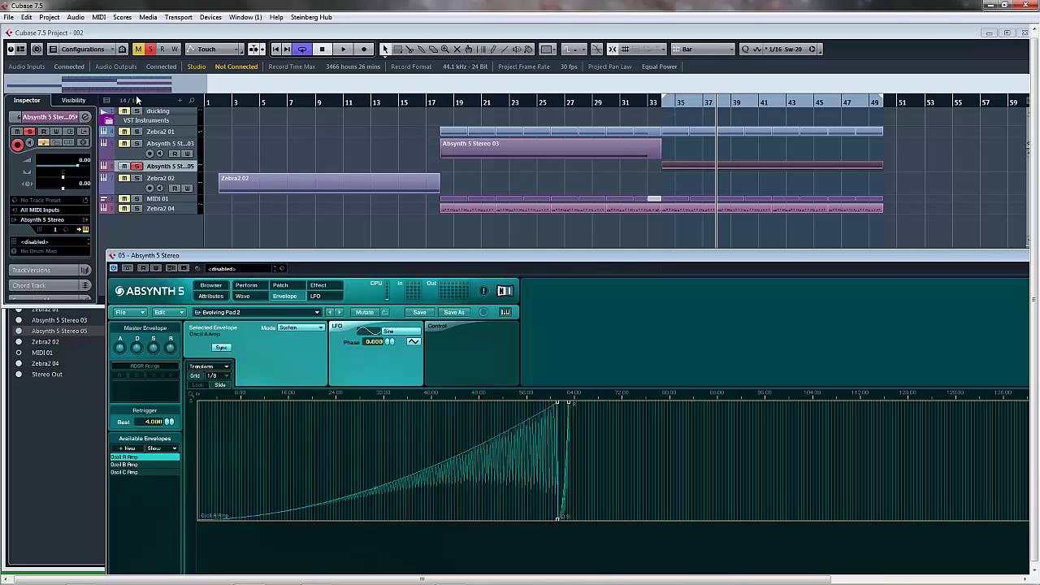
Clear the active solo, solo the Zebra2 02 track, and look over the Zebra2 02 and Absynth clips in the arrangement.
click(149, 49)
click(149, 49)
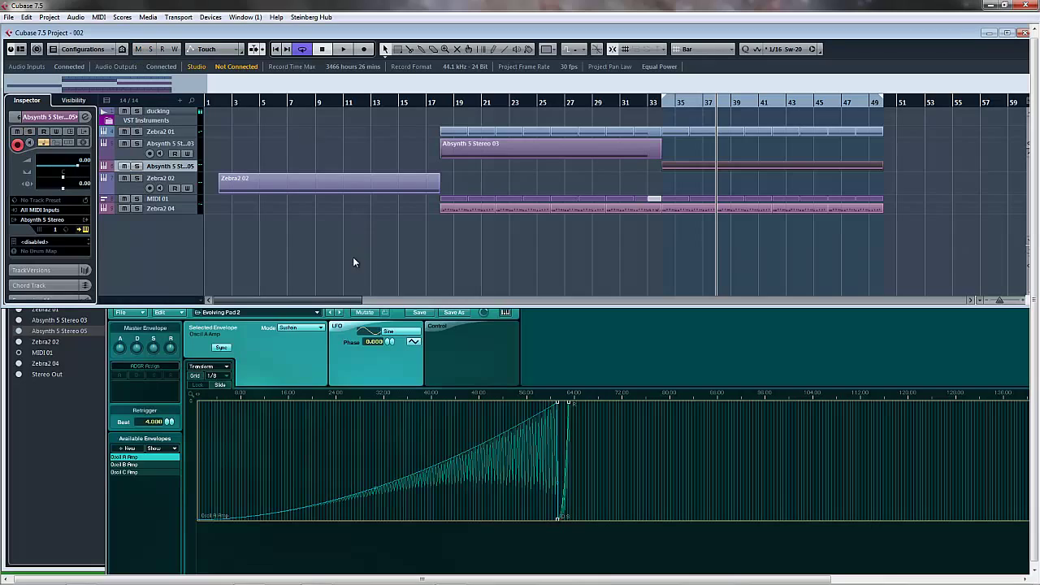
click(137, 178)
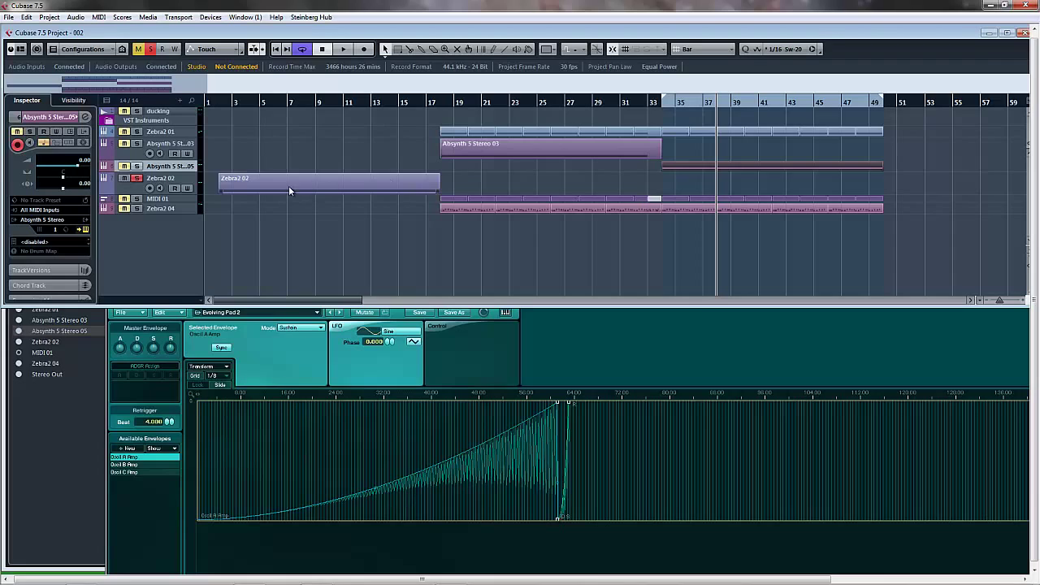
click(253, 185)
click(468, 145)
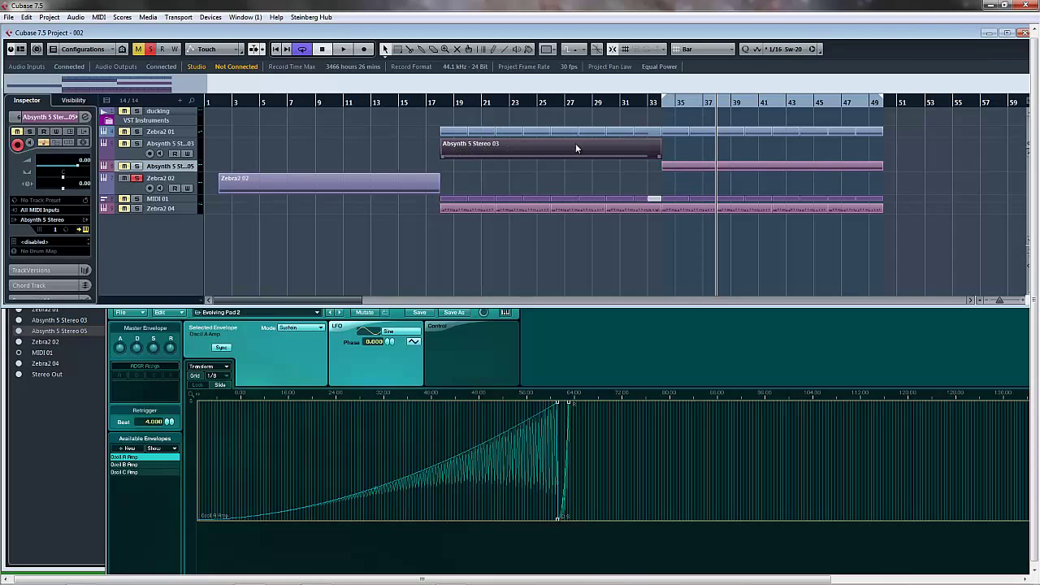
click(704, 168)
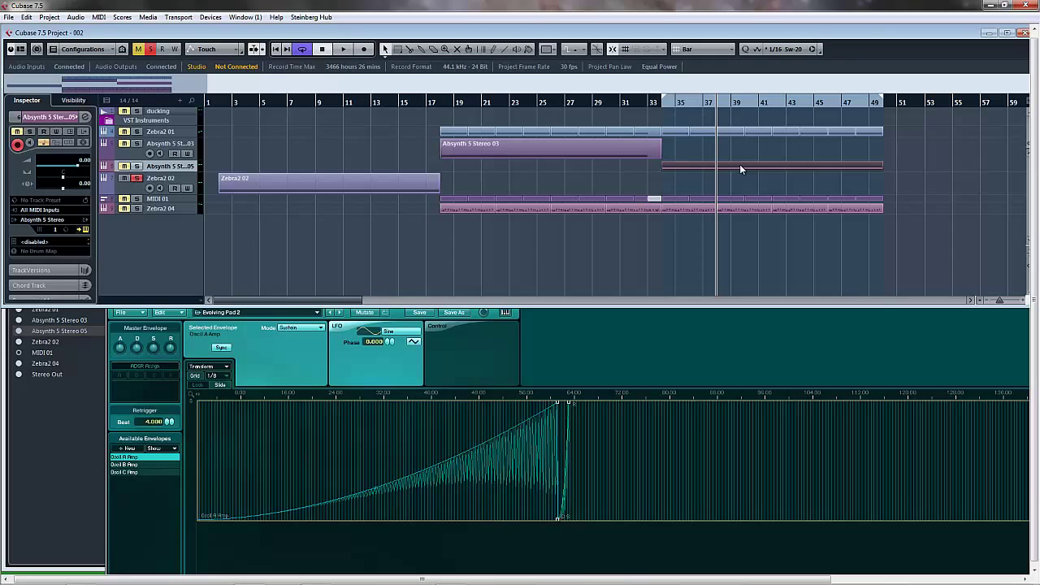
key(space)
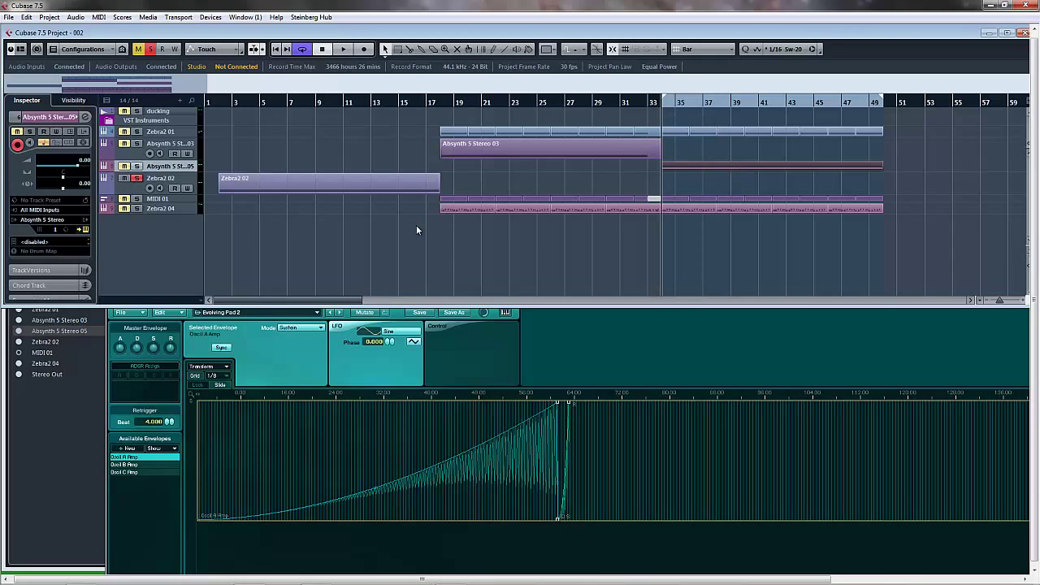
Increase the Absynth 5 Stereo 05 track's height and play it soloed, returning to the left locator.
drag(188, 171, 188, 185)
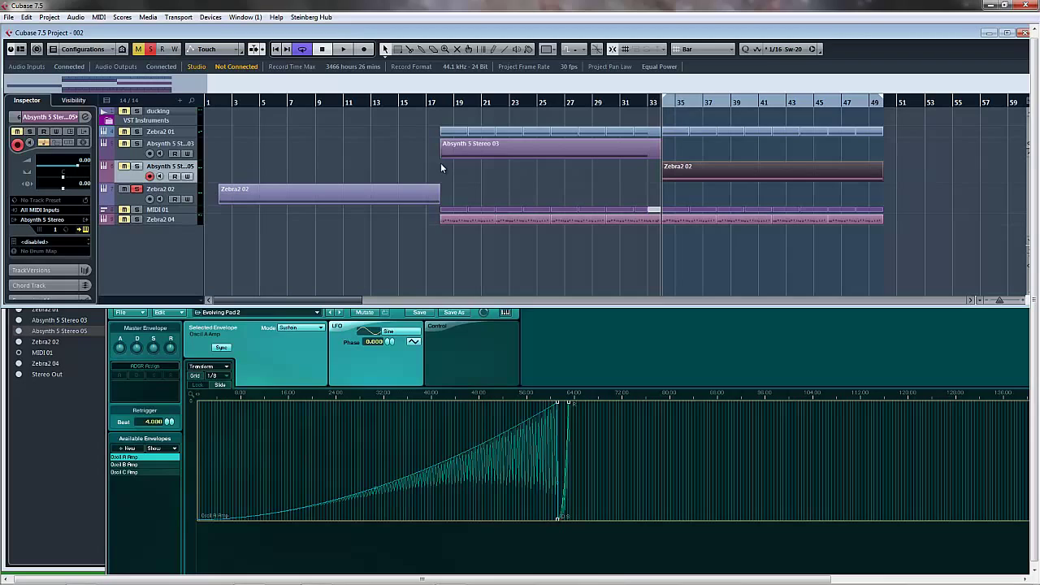
click(150, 49)
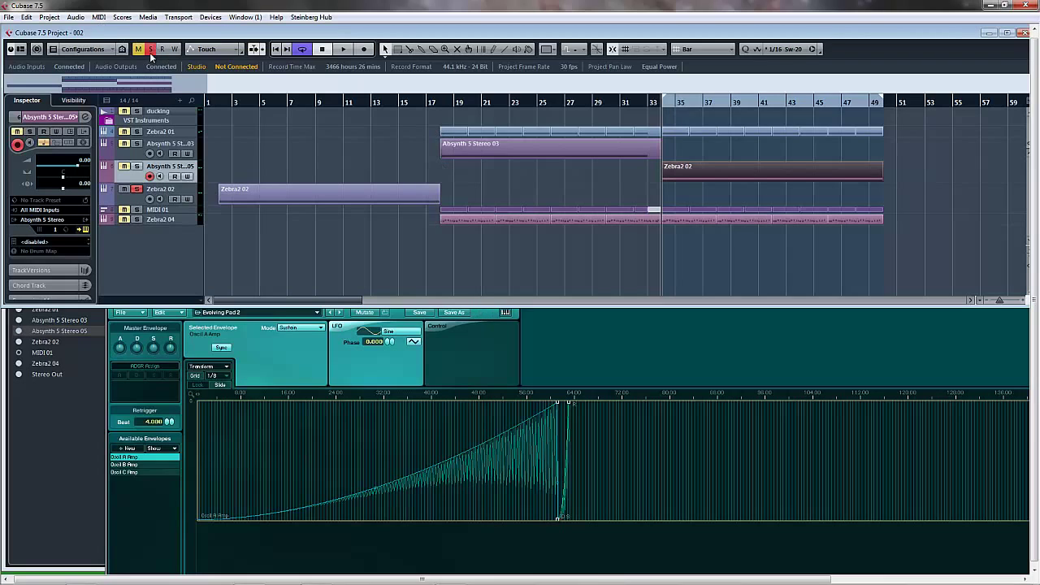
click(137, 167)
key(space)
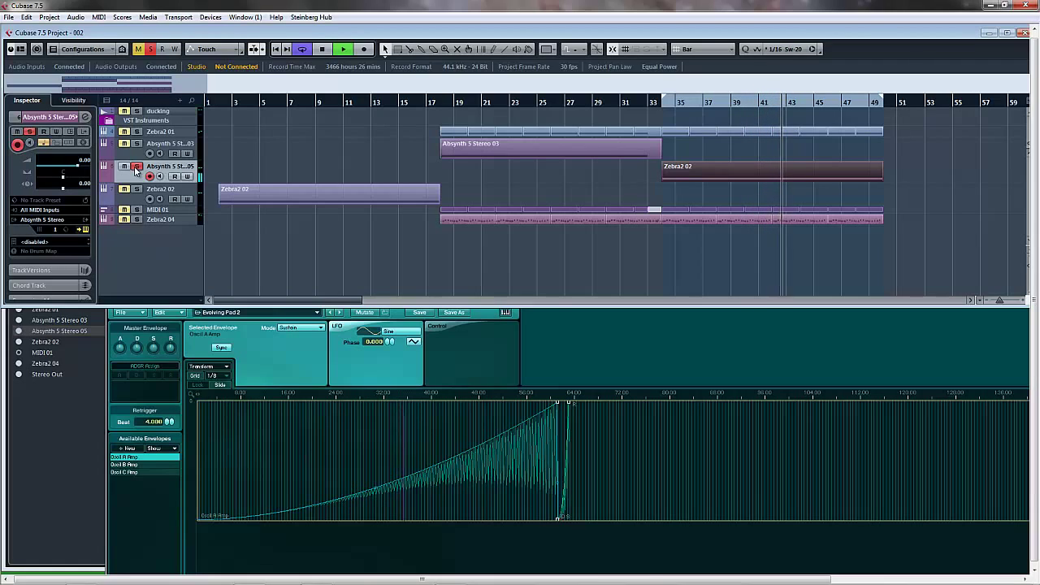
key(space)
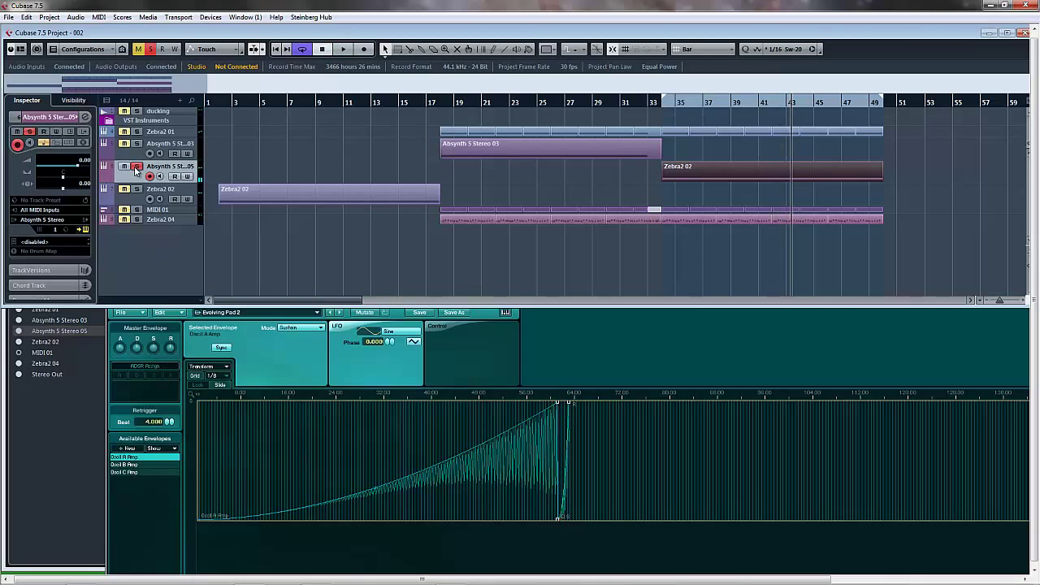
key(KP_1)
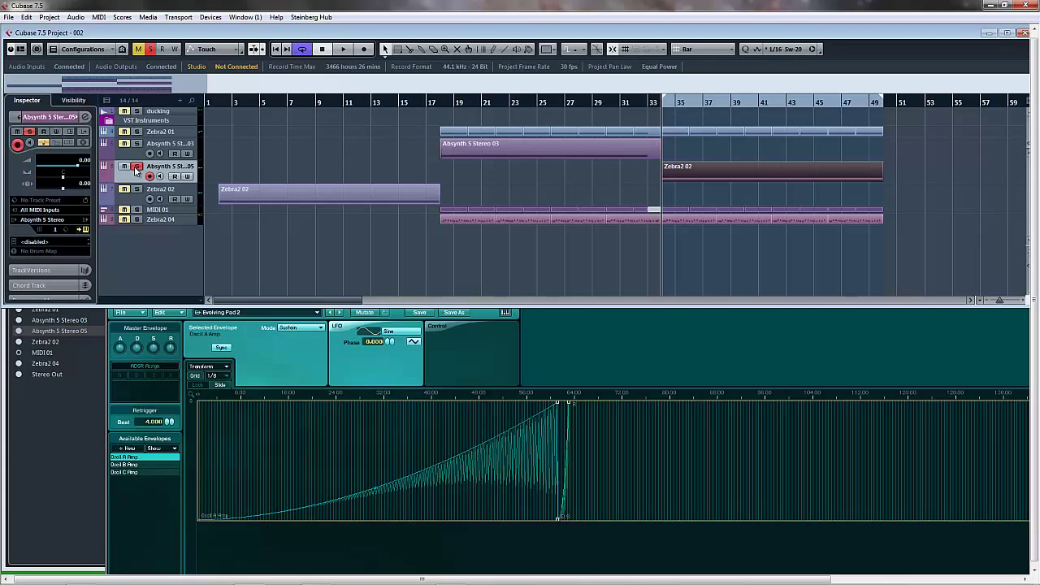
Play the full mix with the Absynth 5 Stereo 05 track unsoloed, and solo that track again when stopped.
click(137, 169)
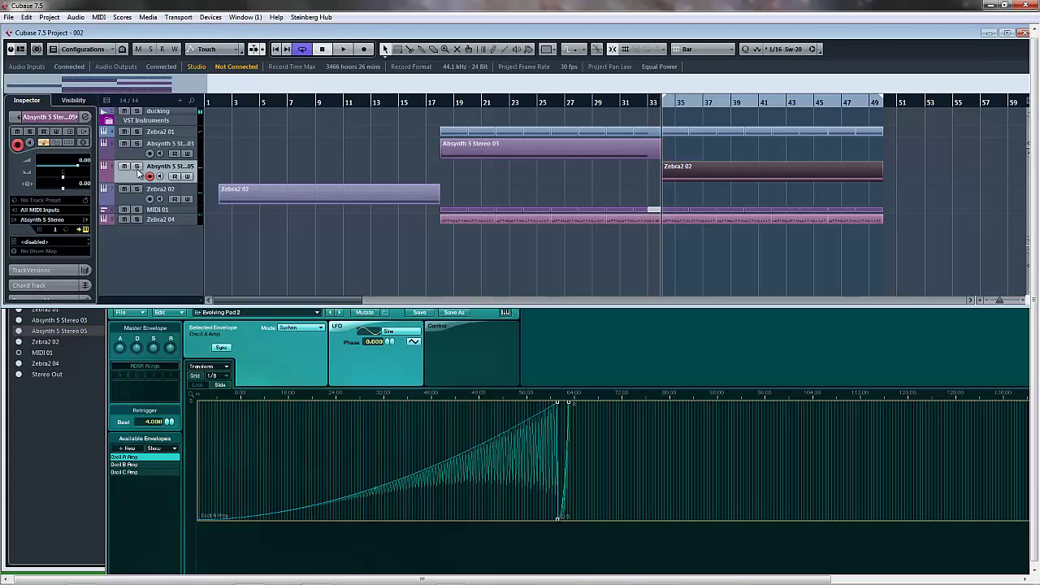
key(space)
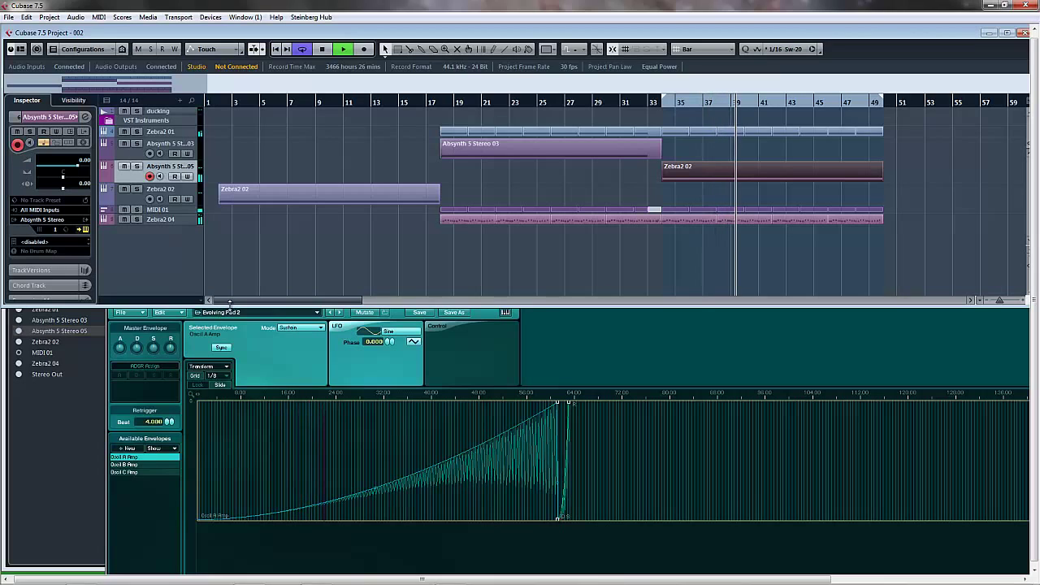
key(space)
click(137, 166)
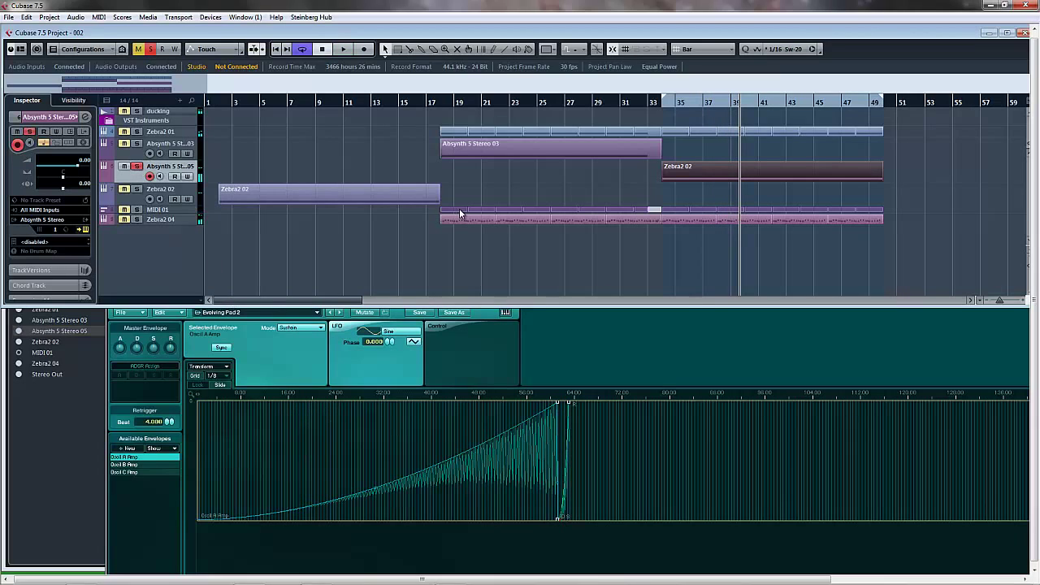
Bring the Absynth 5 window to the front, reposition it so it fits on screen, and select the Oscil C Amp envelope.
click(312, 350)
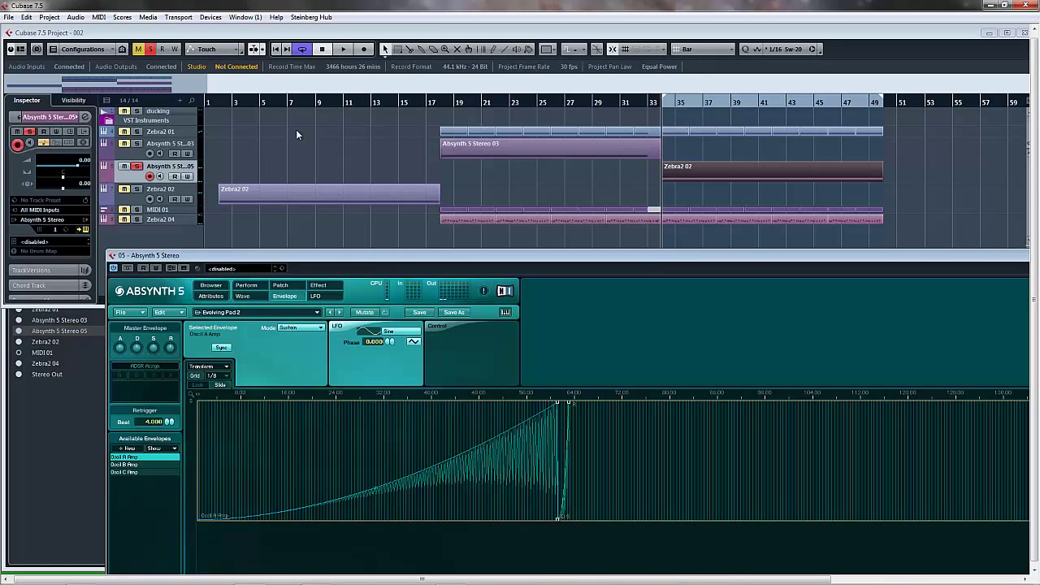
drag(296, 255, 287, 116)
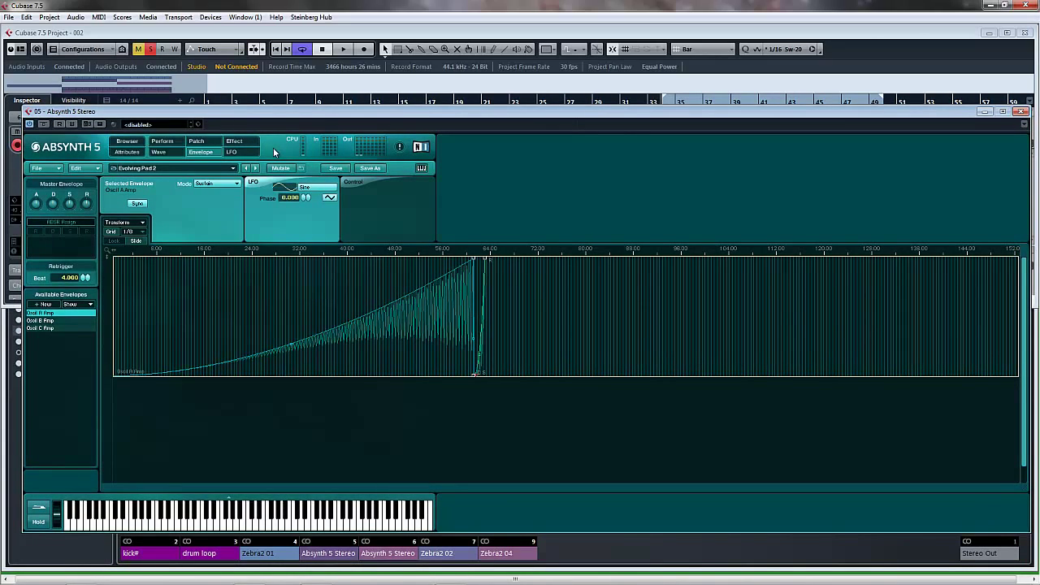
drag(292, 114, 278, 117)
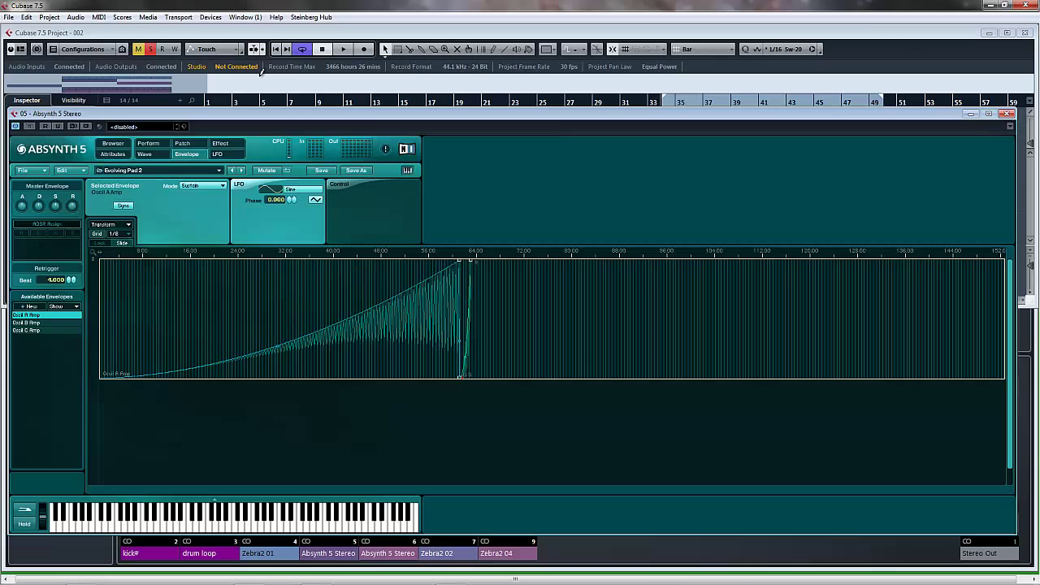
click(37, 329)
Enable the first master slot in the Absynth patch, set its type to Cloud, and show its Grain settings.
click(182, 143)
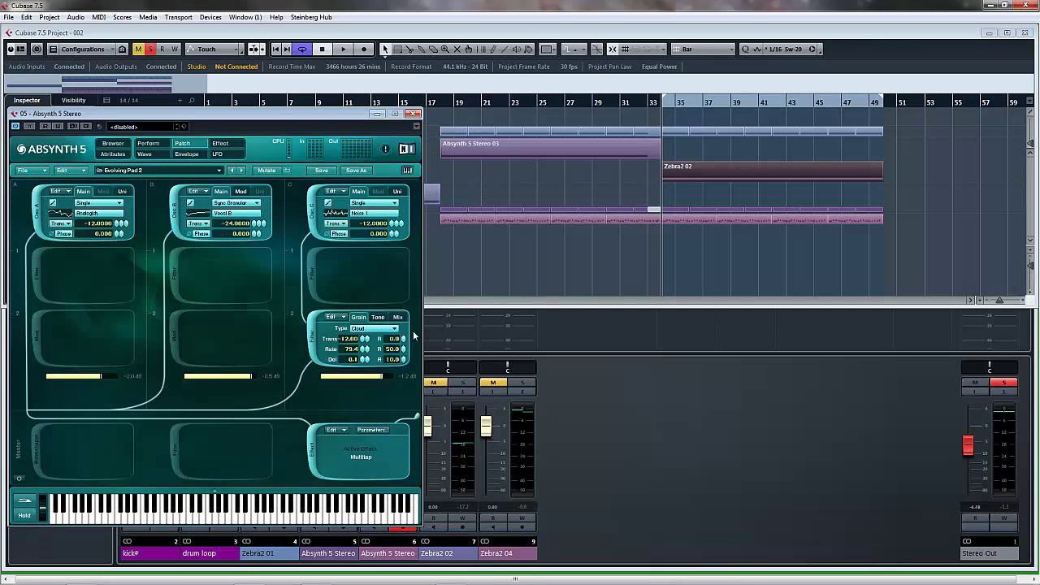
click(36, 451)
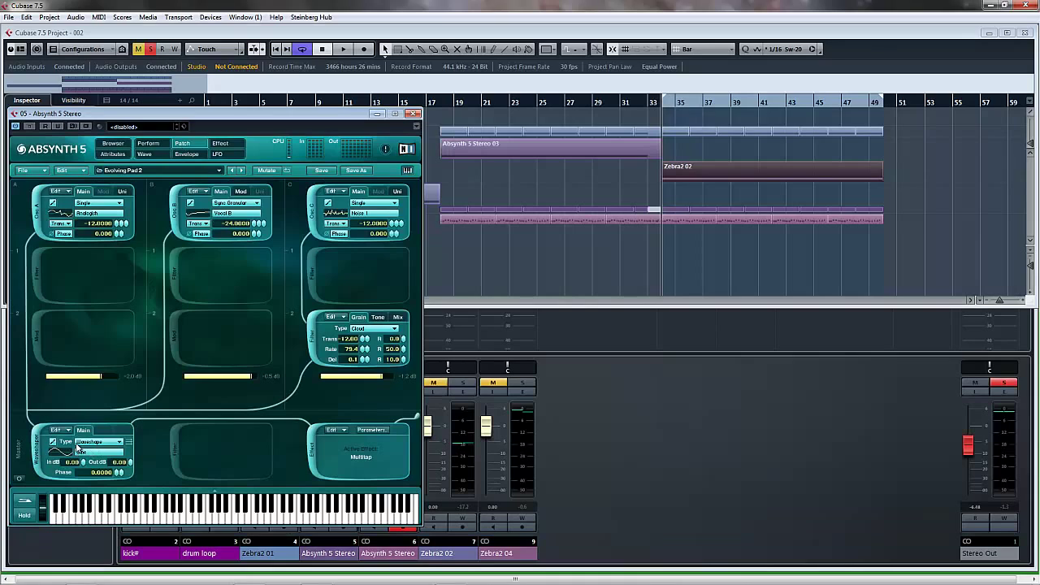
click(97, 442)
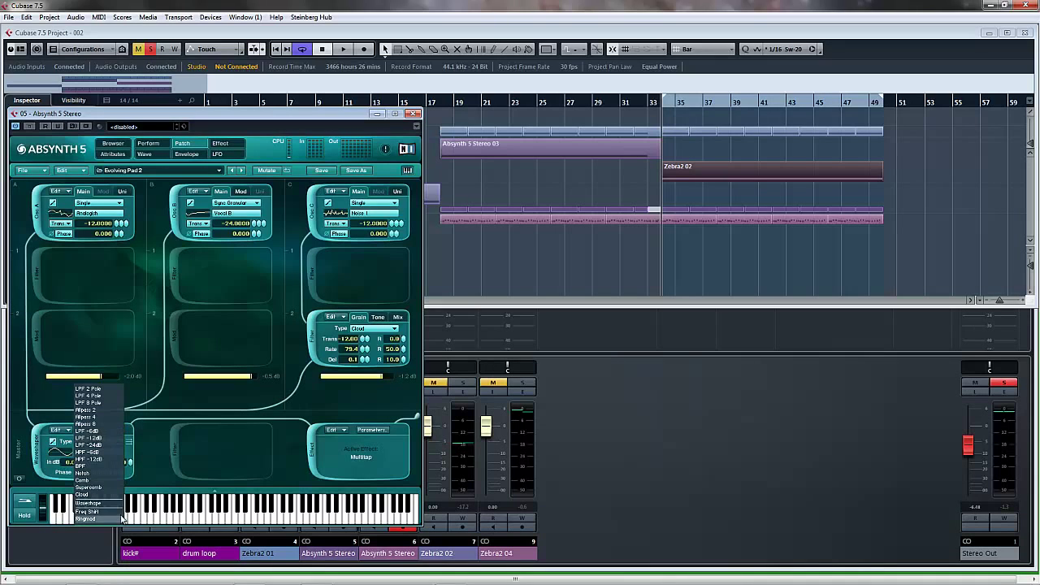
click(109, 495)
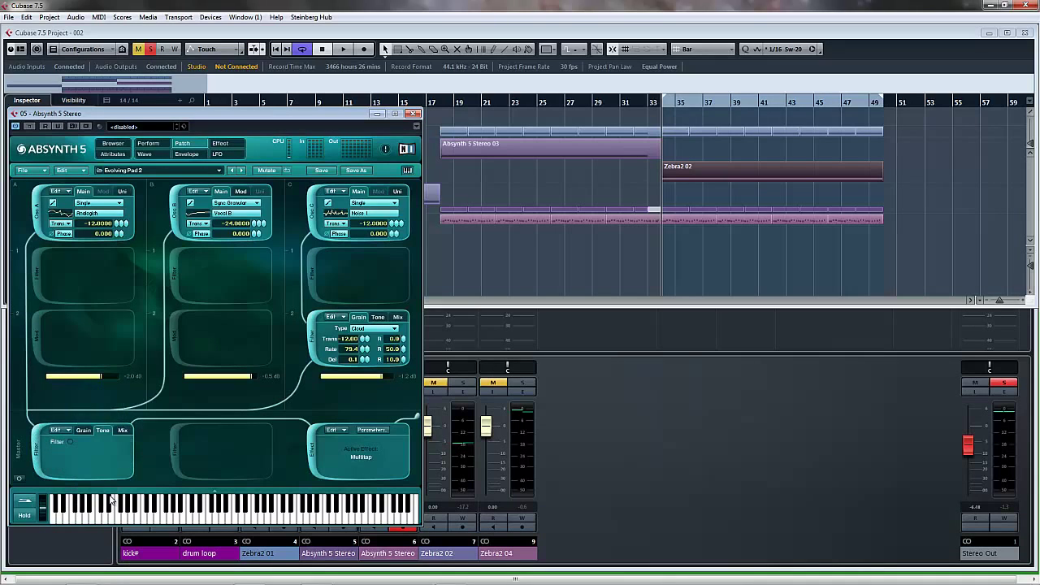
click(82, 431)
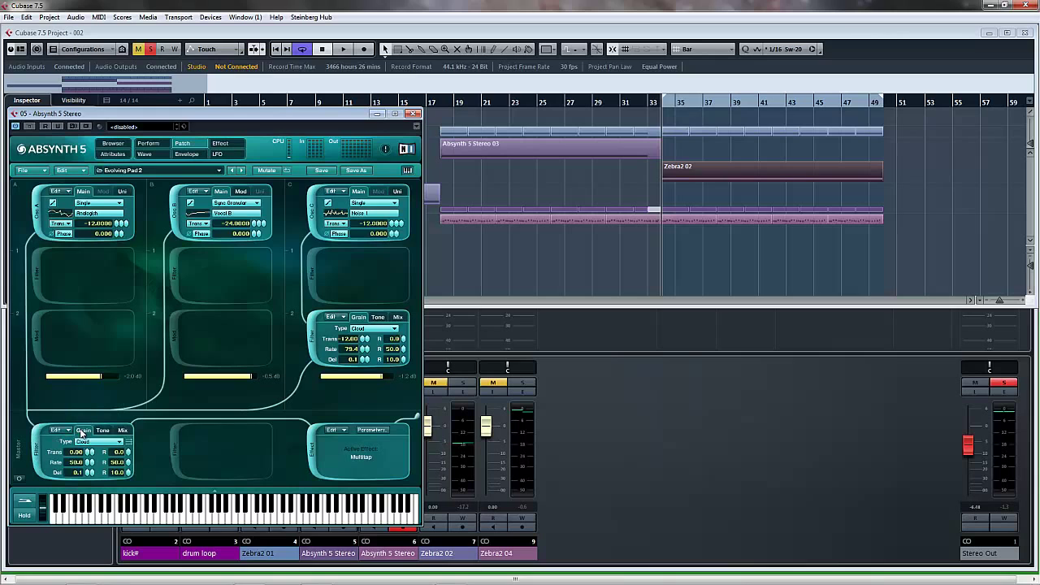
Audition the master Cloud module during playback with its tone filter on and Q set to 84.8.
key(space)
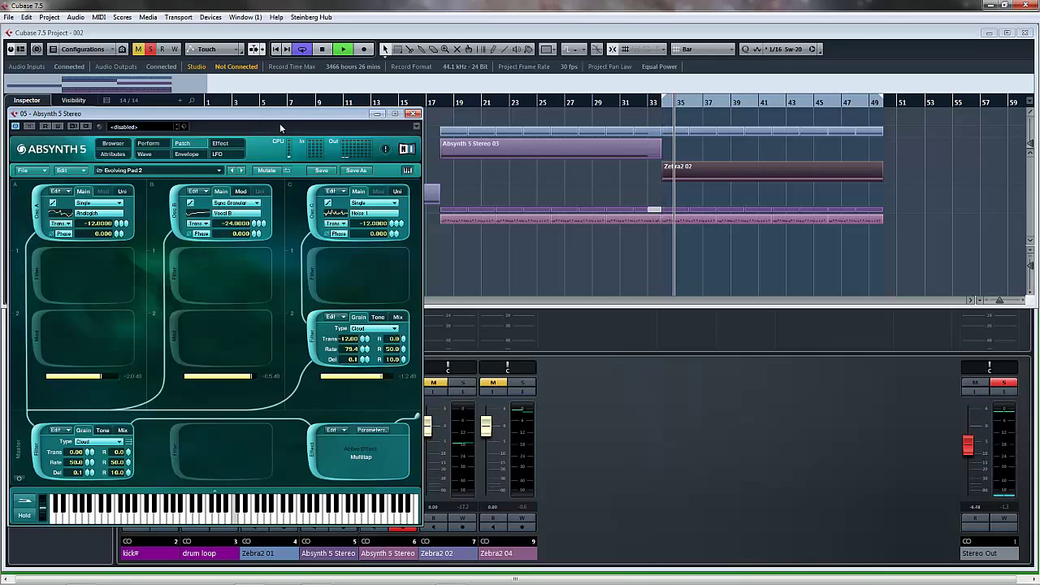
drag(280, 114, 320, 111)
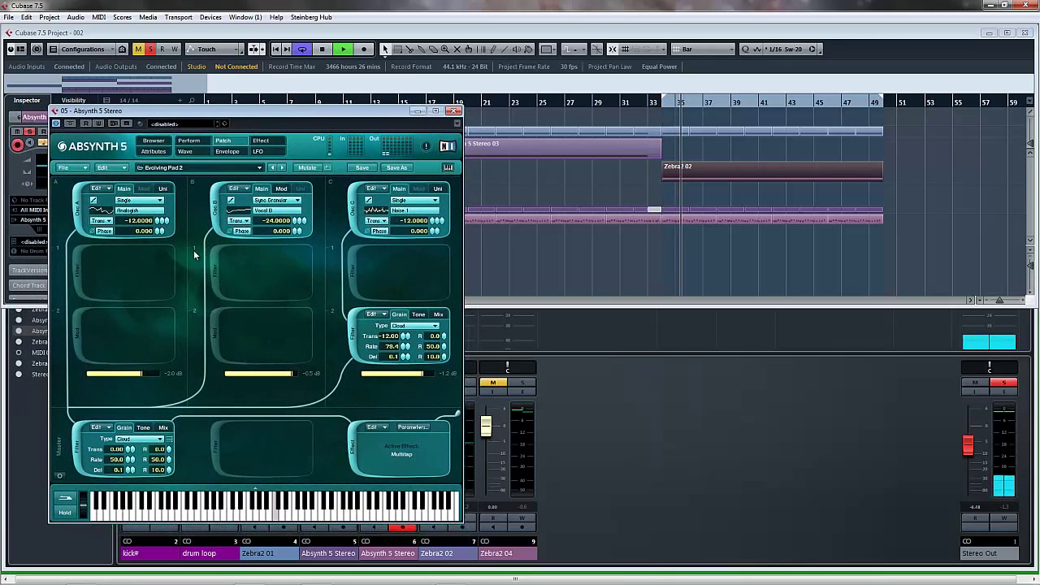
click(143, 428)
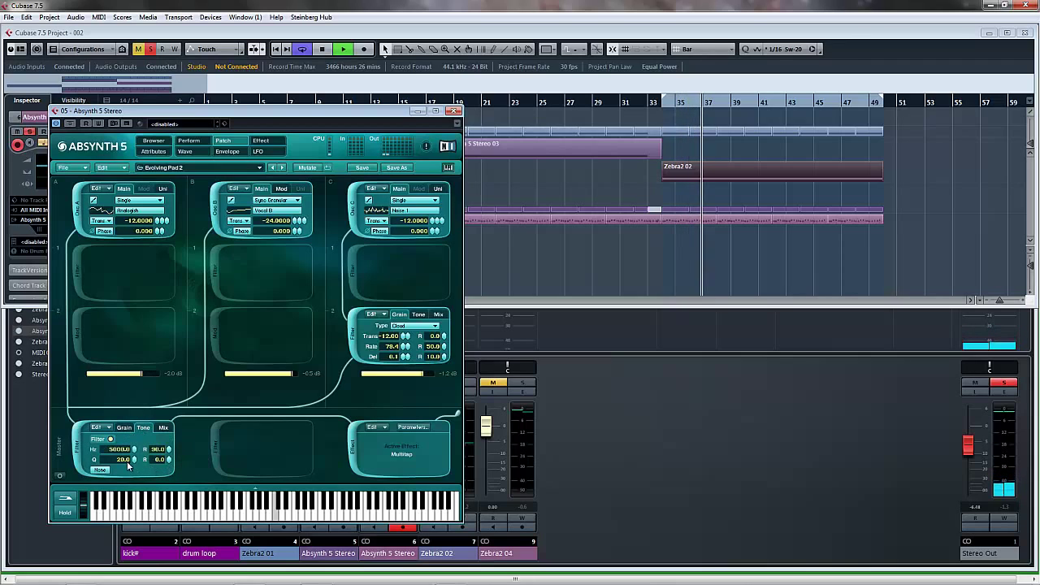
mouse_move(136, 464)
mouse_down()
mouse_move(140, 438)
mouse_move(140, 449)
mouse_up()
key(space)
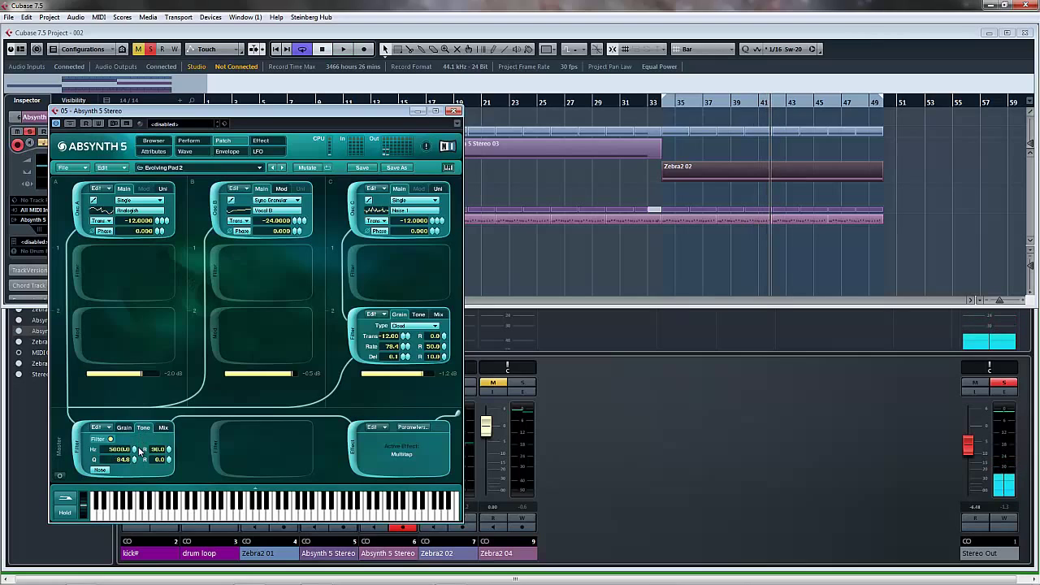
Clear all solos, switch off oscillators B and C and the Cloud filters so only oscillator A remains, and show the envelopes.
click(152, 50)
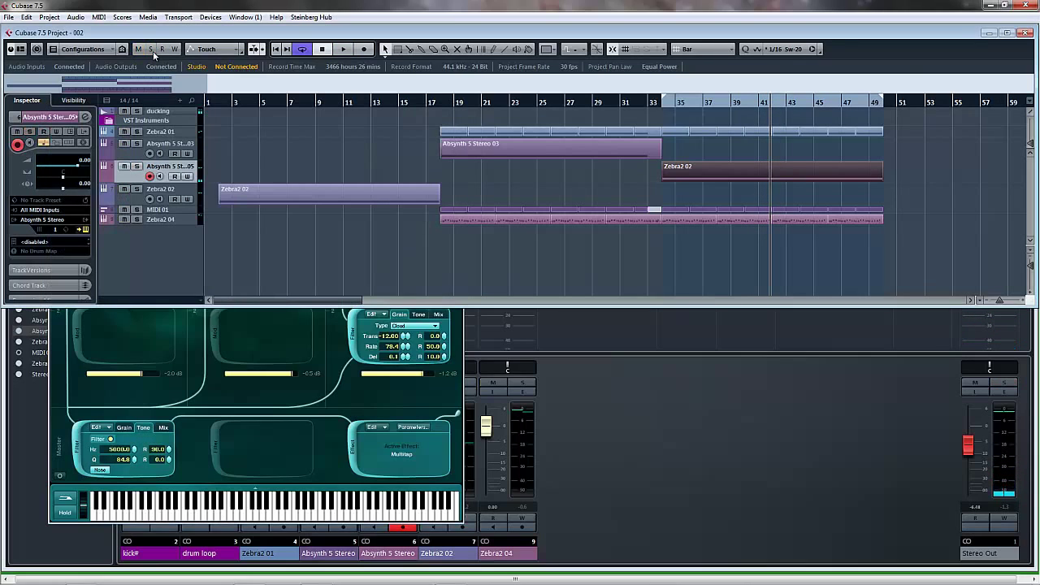
click(433, 410)
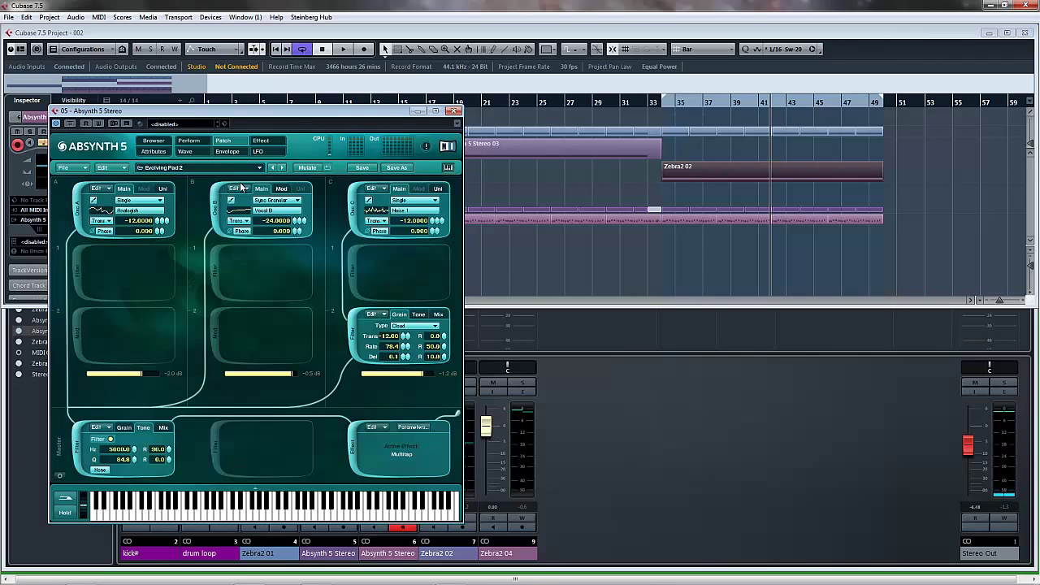
click(216, 206)
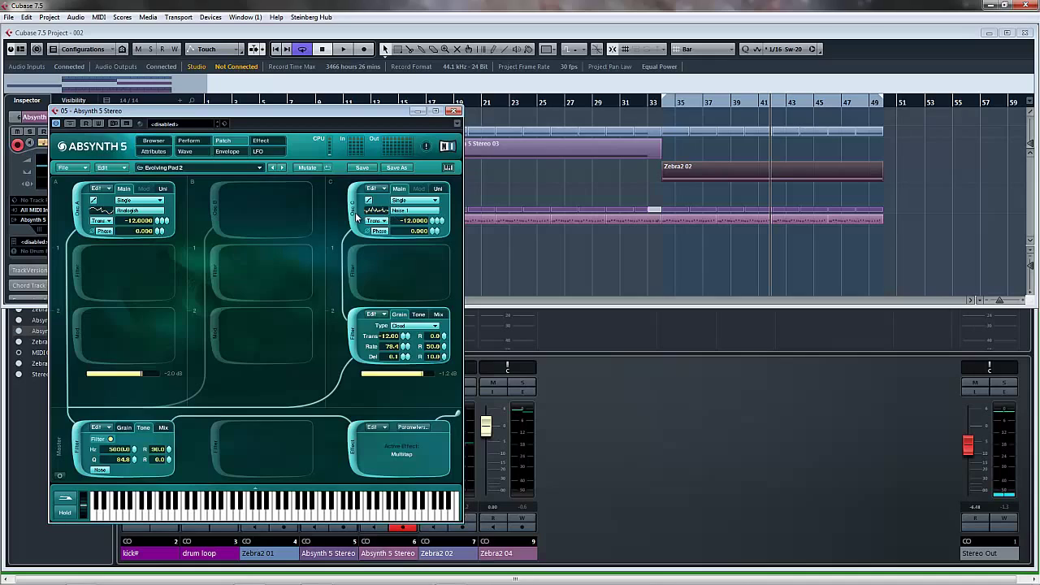
click(355, 215)
click(77, 455)
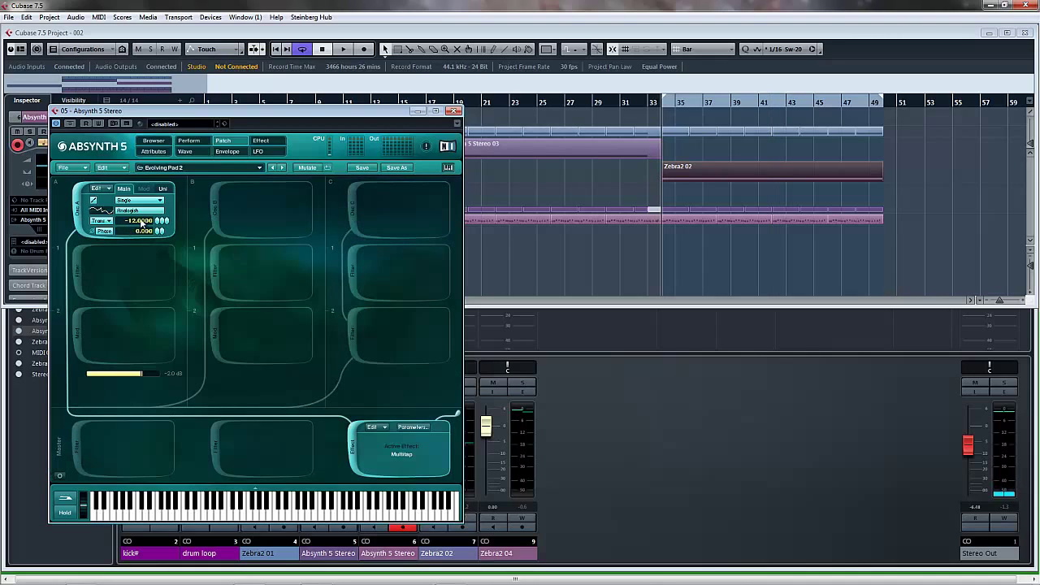
click(226, 152)
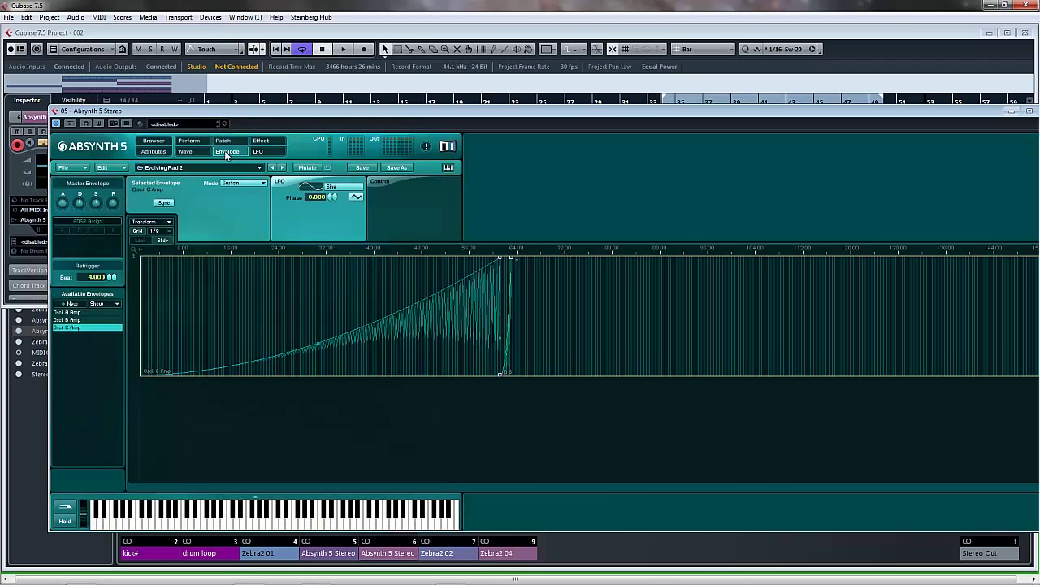
Select the Oscil A Amp envelope, then switch the first master filter slot back on in the patch.
click(77, 313)
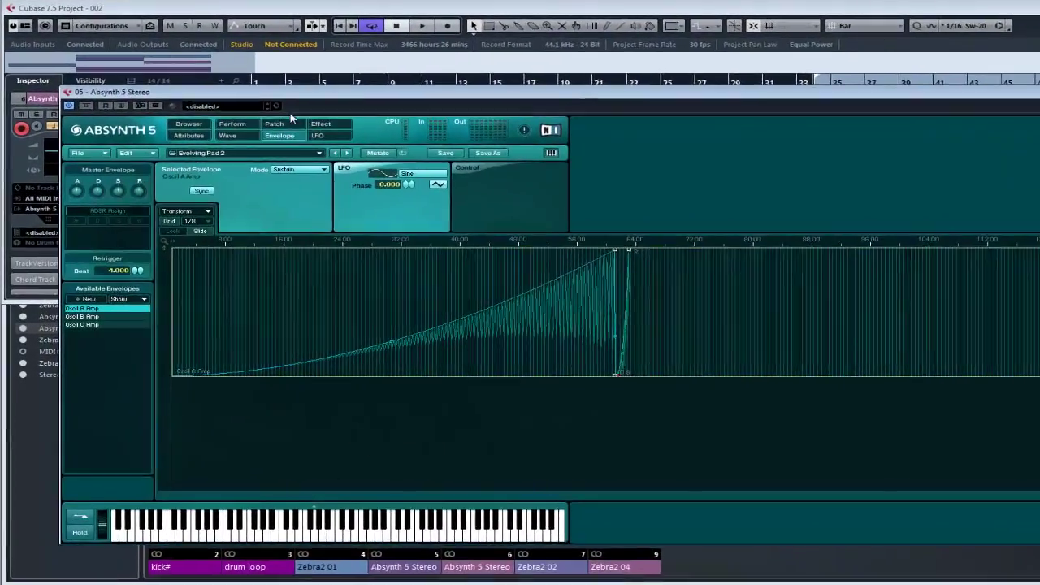
click(226, 139)
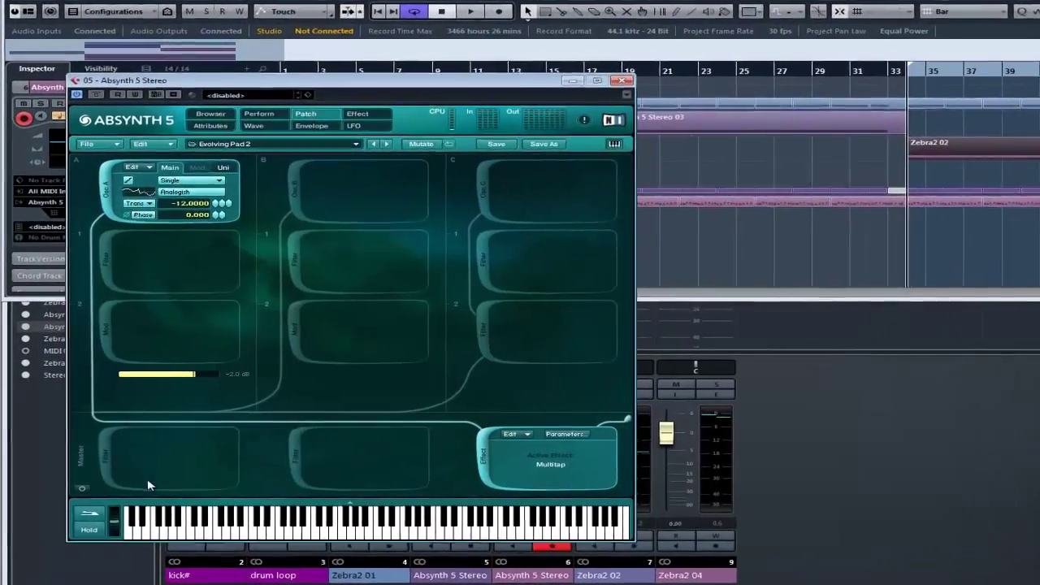
click(130, 456)
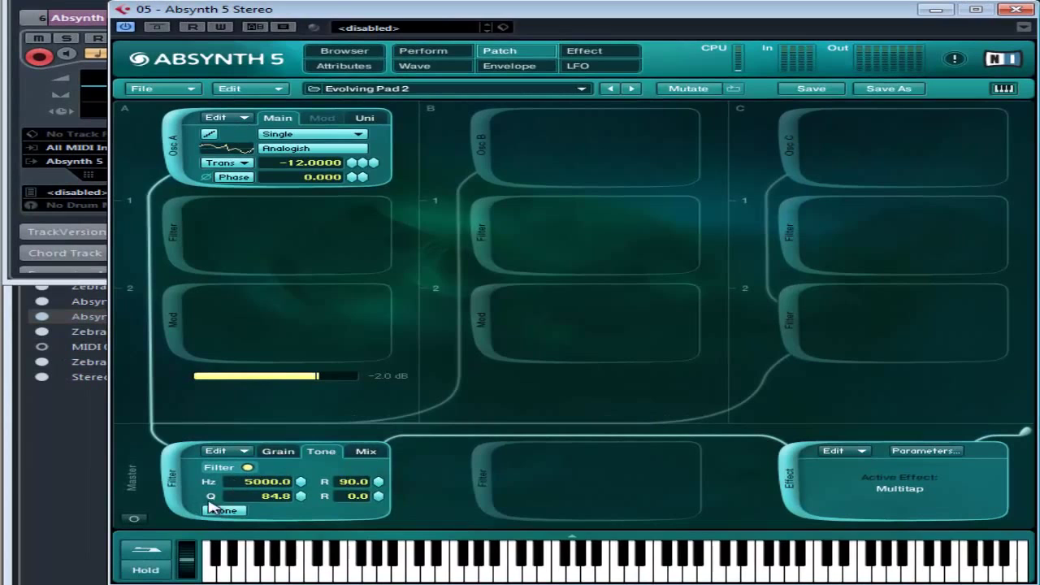
Create a new envelope for the Filter Master 1 Cloud Filt Q parameter.
click(501, 69)
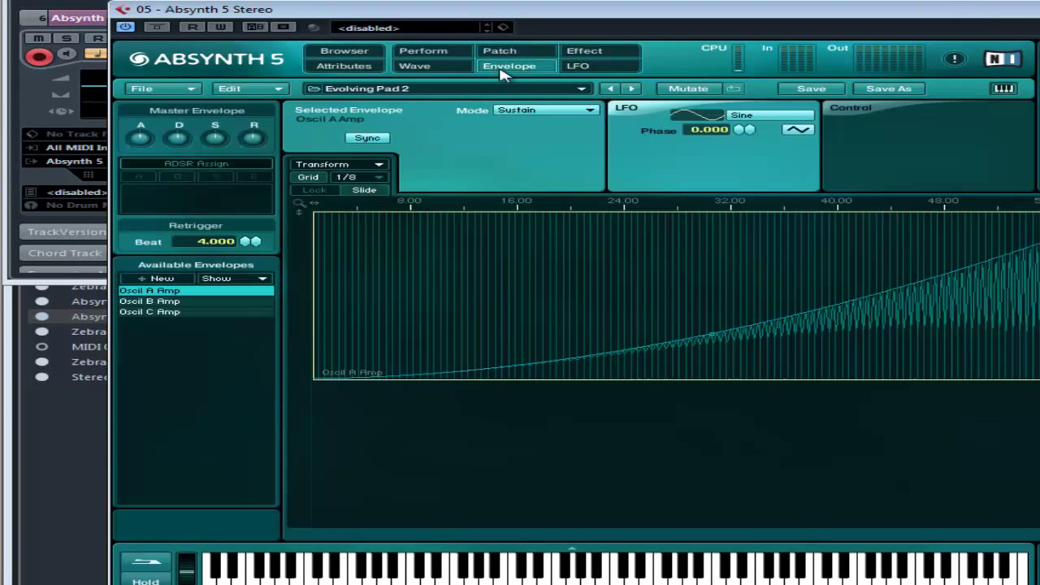
click(155, 284)
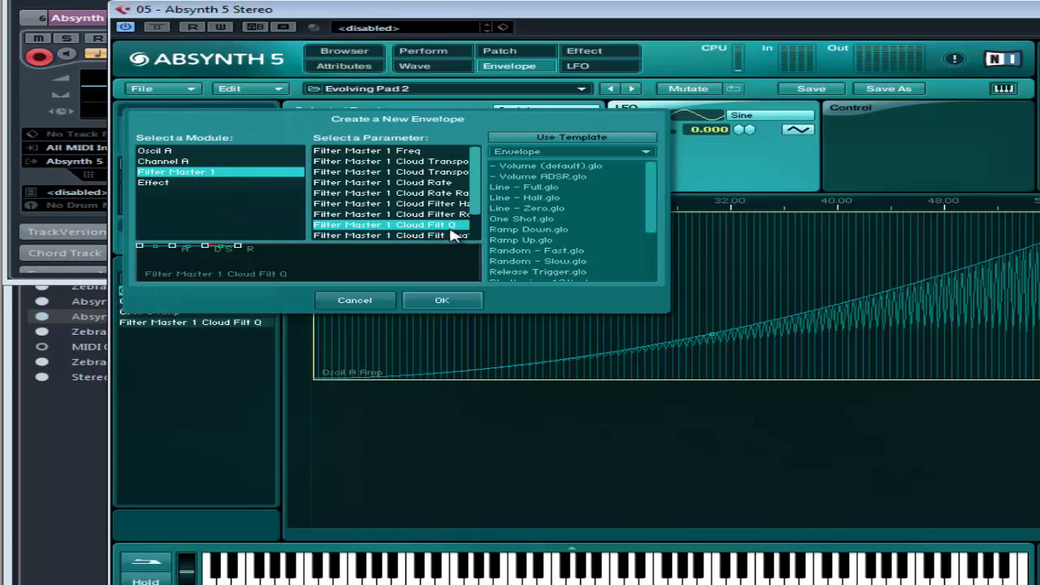
click(441, 300)
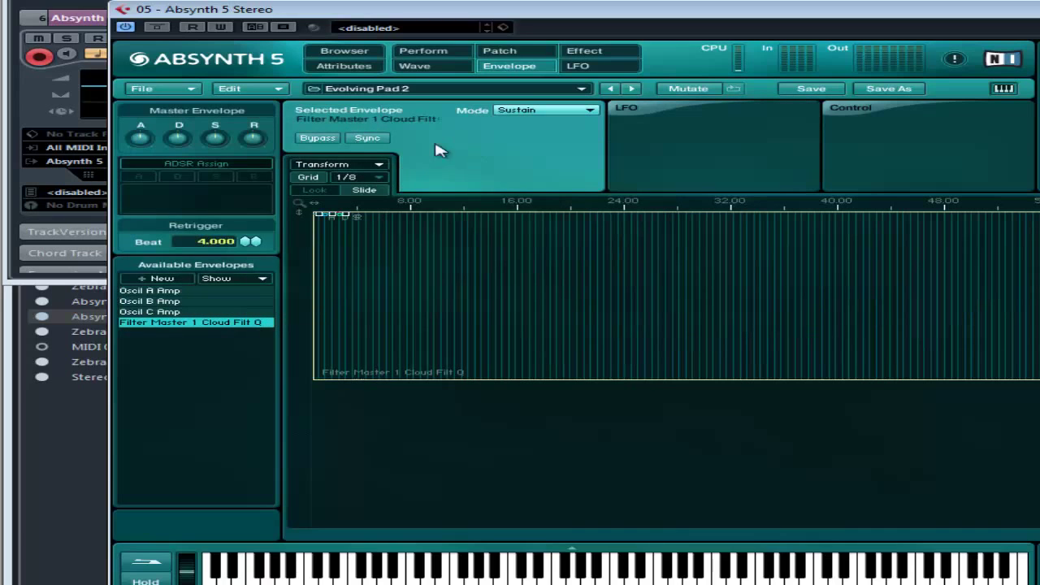
Load the Step Sequence - 8th.glo library template into the Filter Master 1 Cloud Filt Q envelope.
click(378, 167)
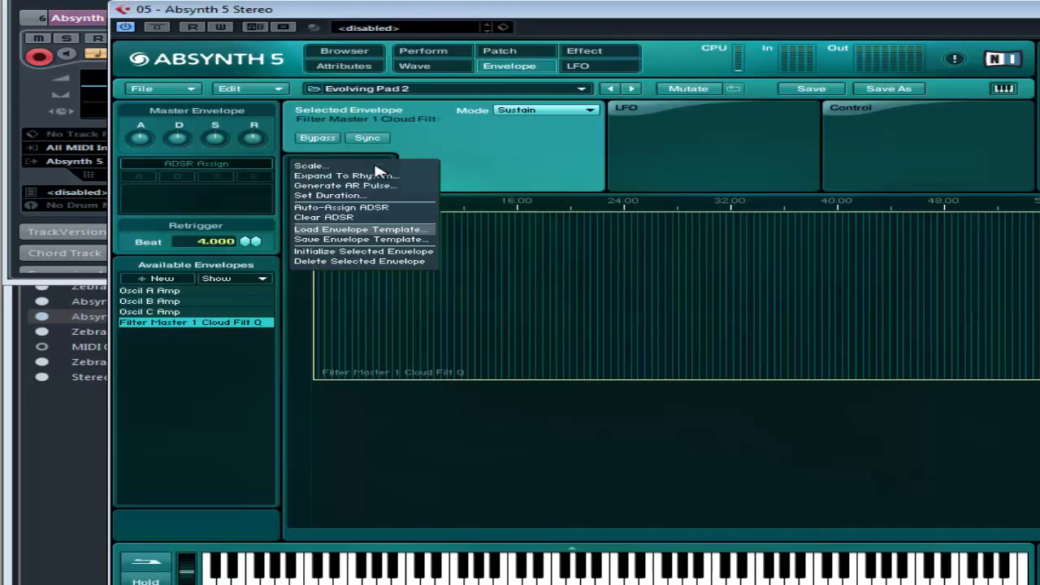
click(363, 231)
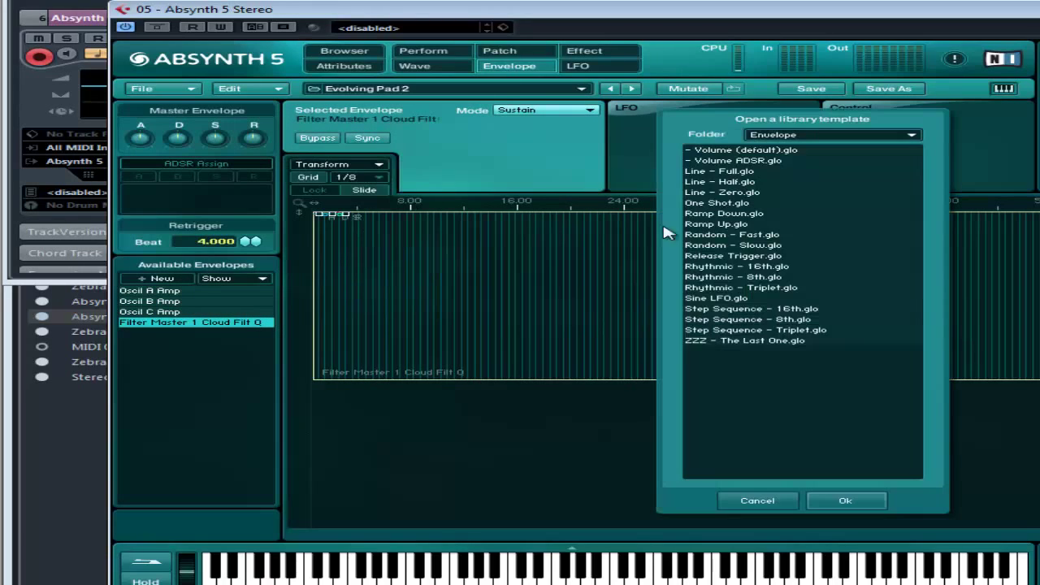
click(762, 310)
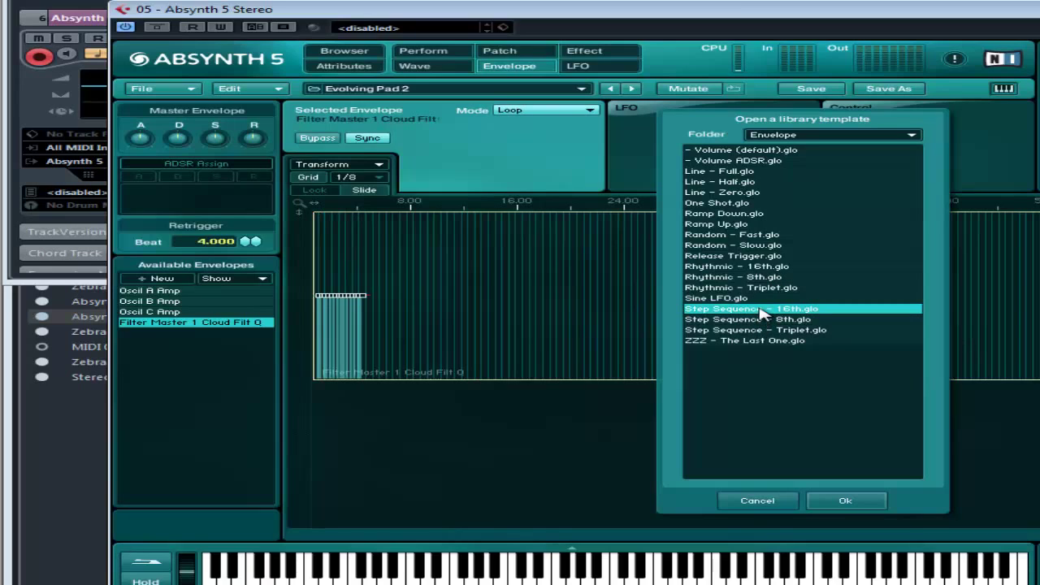
click(768, 320)
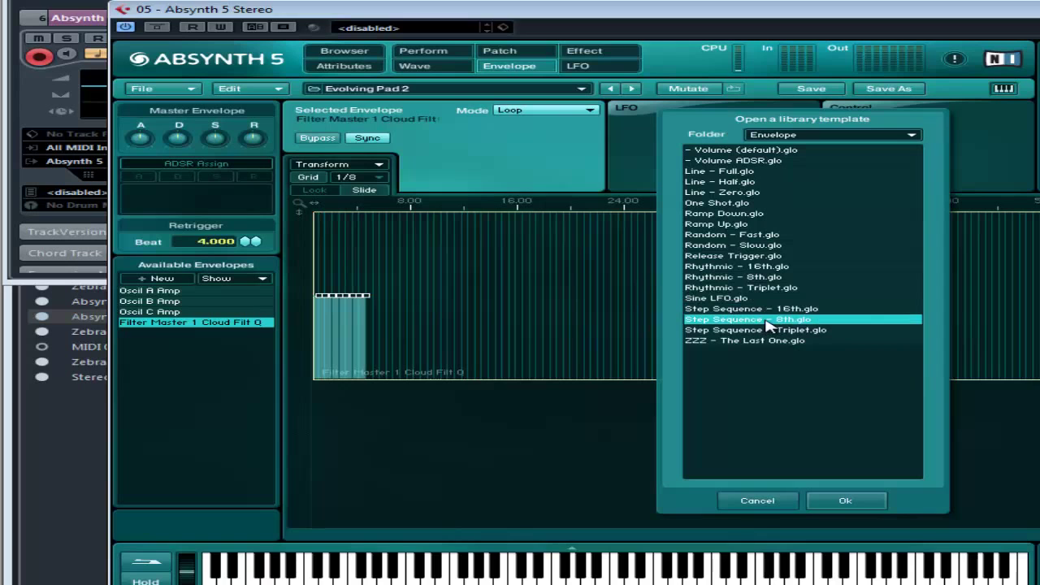
click(849, 501)
Solo the Absynth 5 Stereo 05 track in the project and return to the Absynth envelope window.
drag(328, 203, 880, 293)
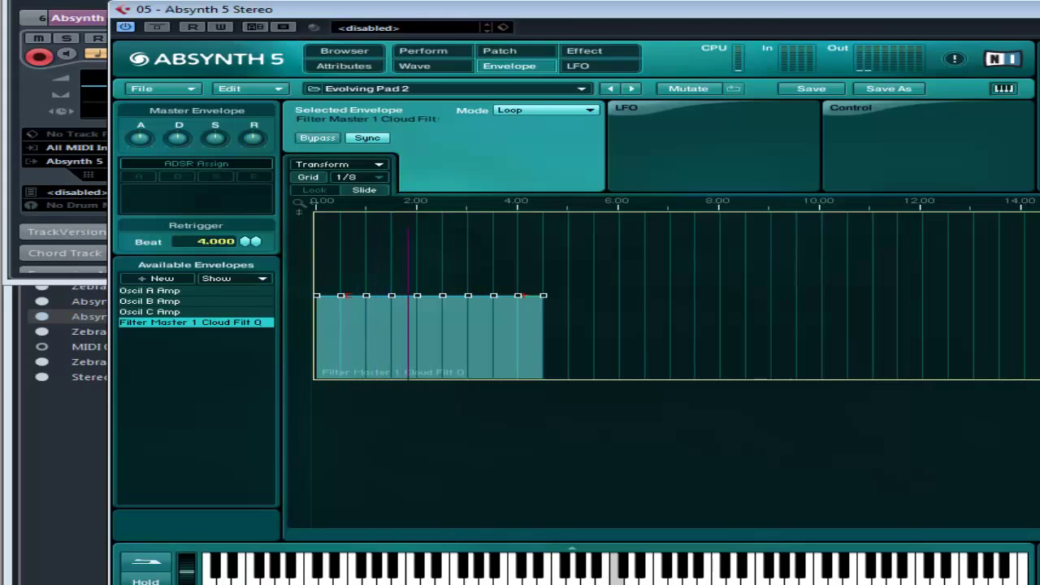
click(57, 244)
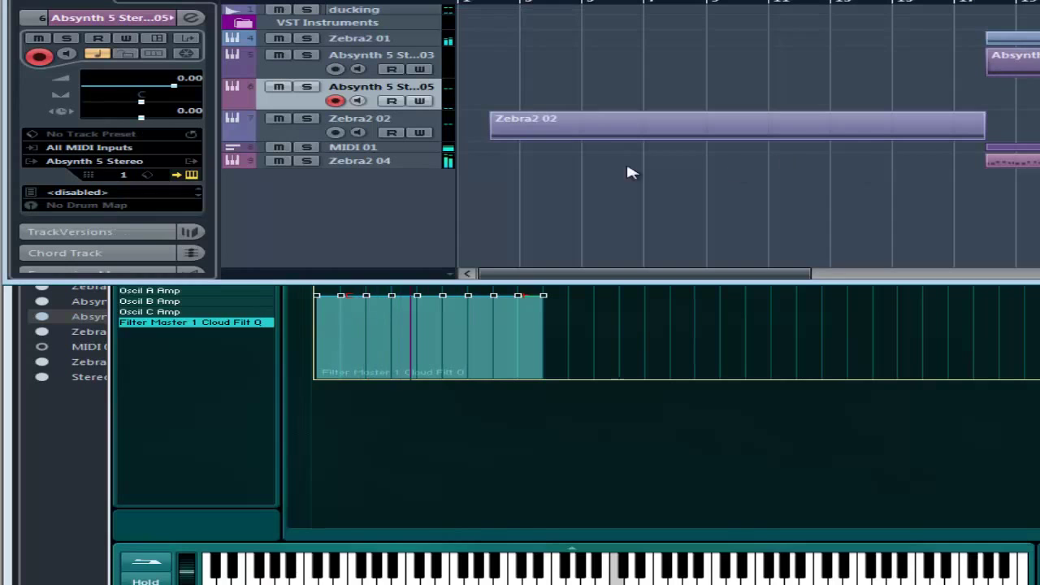
click(378, 376)
Shape the Cloud Filt Q sequence: lower steps two and five, raise four to about 67 and seven to about 61.5, lower eight to about 14.6.
drag(341, 296, 342, 343)
drag(410, 302, 408, 252)
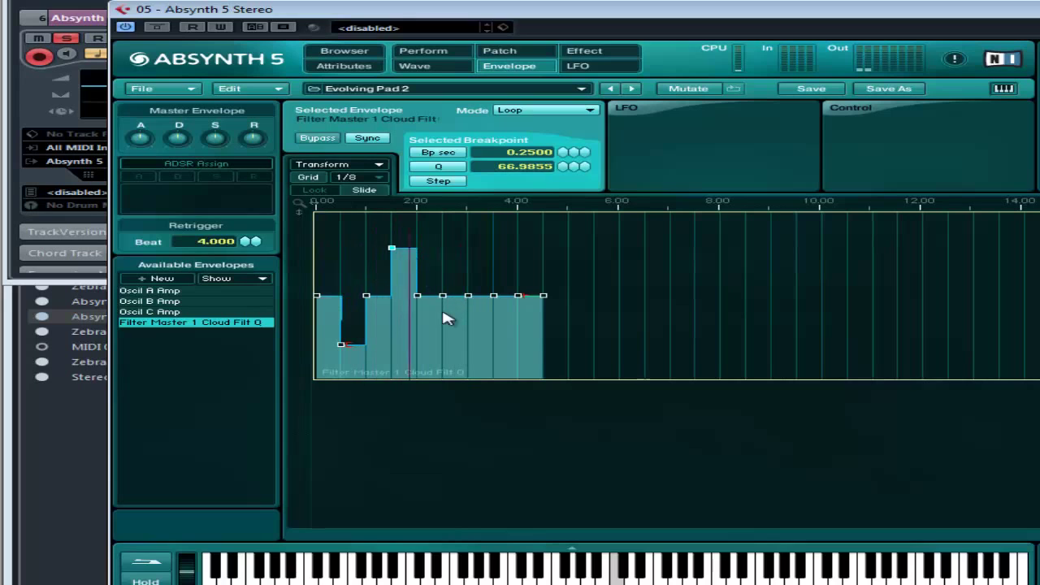
drag(439, 318, 443, 355)
drag(483, 297, 479, 259)
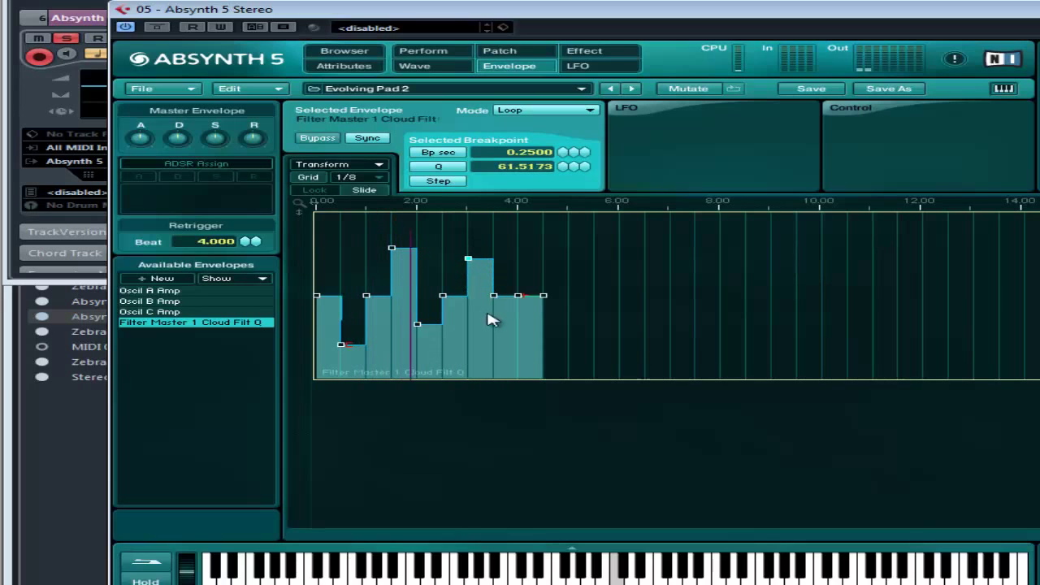
drag(495, 319, 520, 386)
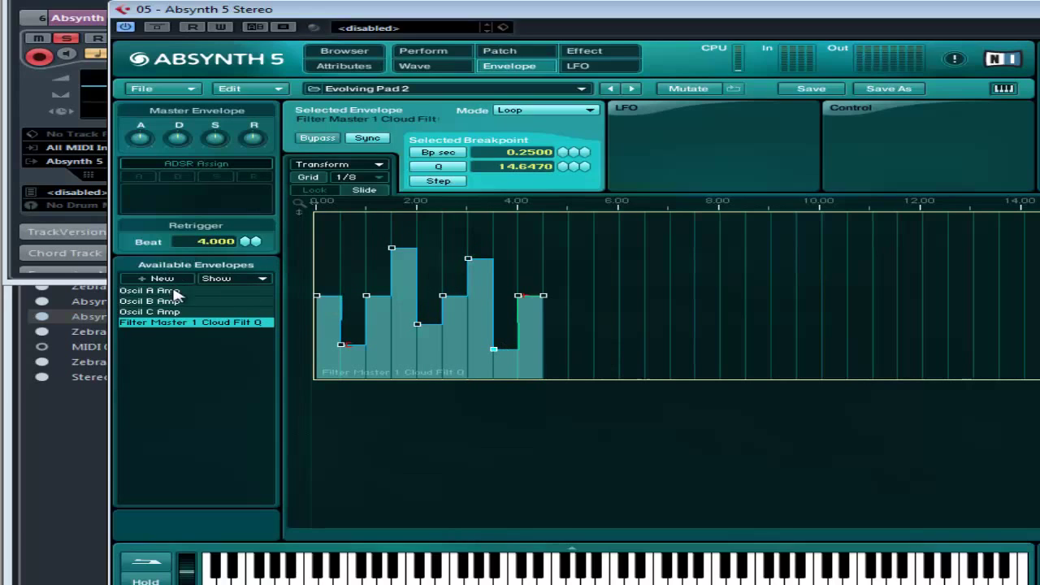
Copy the Filter Master 1 Cloud Filt Q envelope and paste it onto the Oscil A Amp envelope.
click(278, 89)
click(274, 118)
click(210, 290)
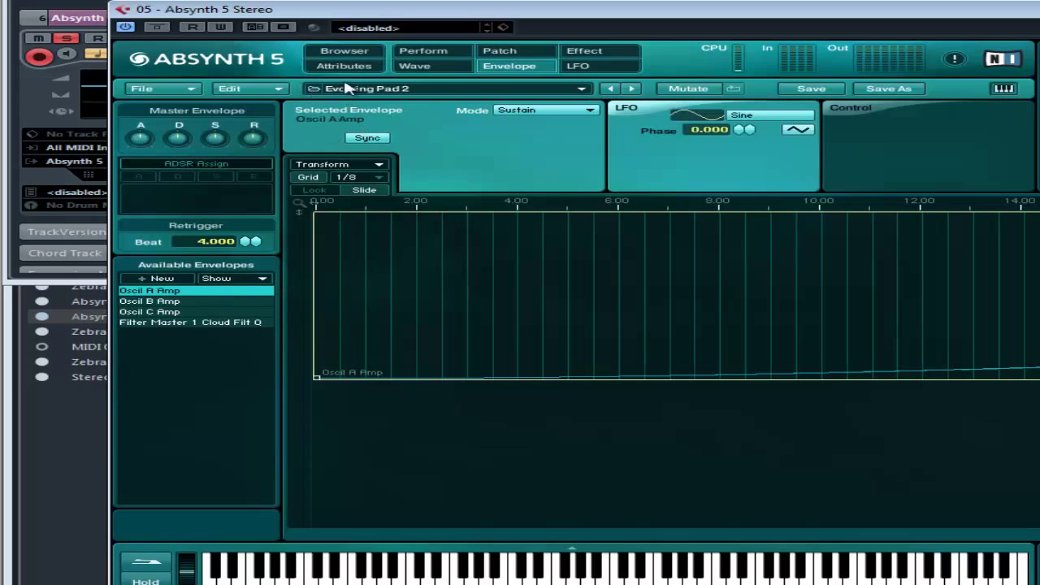
click(278, 89)
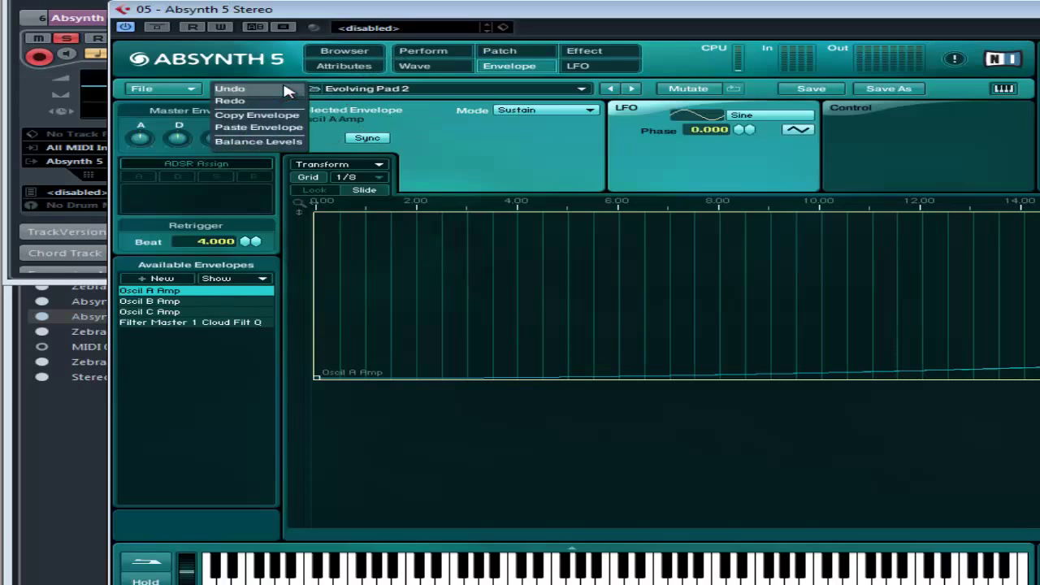
click(280, 127)
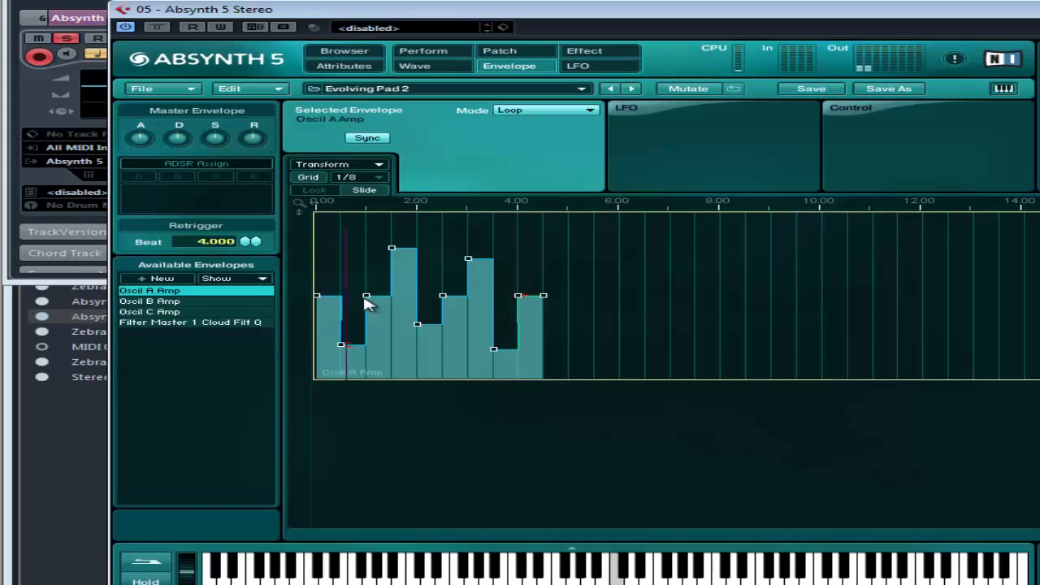
In the Oscil A Amp envelope, lower step three to about -9 dB, step four to -96 dB and step two to about -18.9 dB.
drag(366, 296, 369, 323)
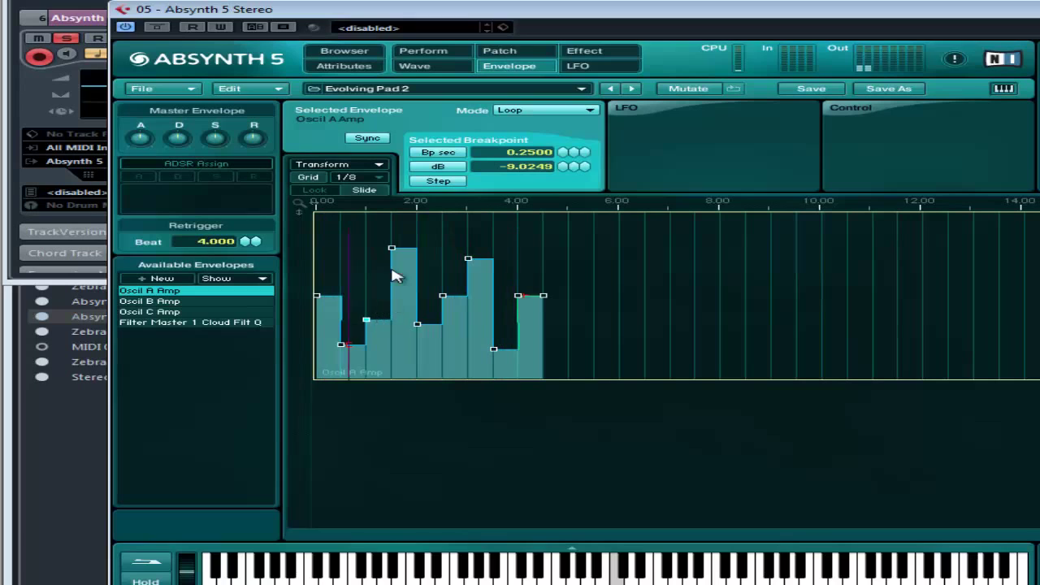
drag(393, 248, 391, 423)
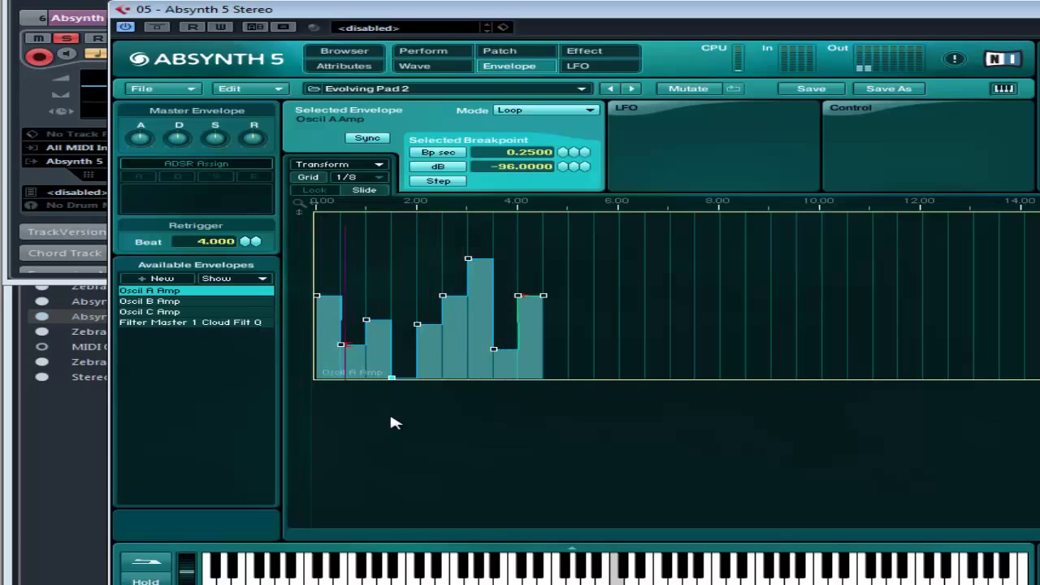
drag(341, 344, 342, 359)
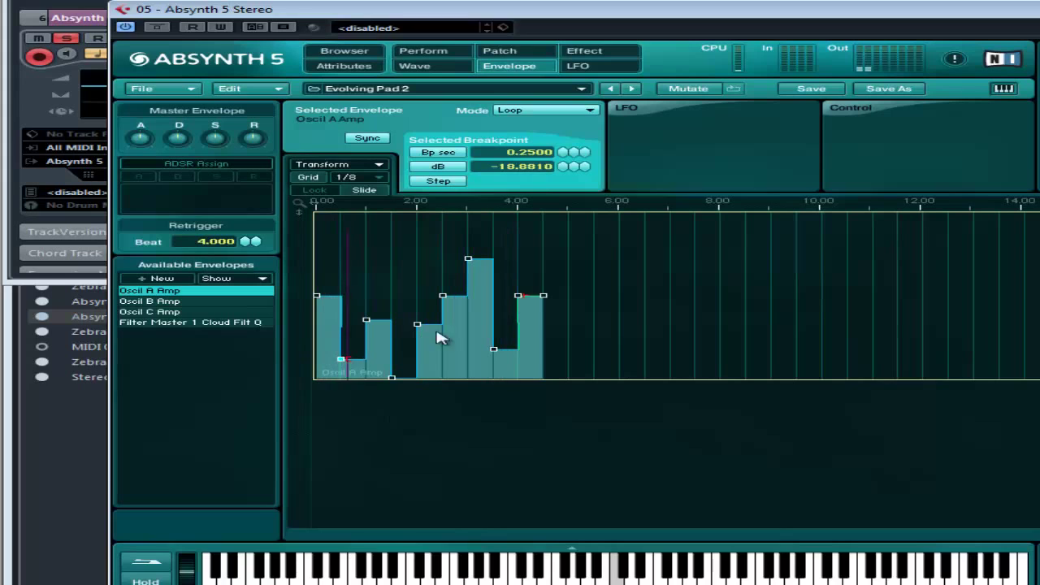
Lower the Oscil A Amp envelope's sixth step, then set step seven to about -12.2 dB, step one to about -9.1 dB and step eight to -96 dB.
drag(444, 295, 445, 367)
click(468, 260)
drag(476, 279, 485, 335)
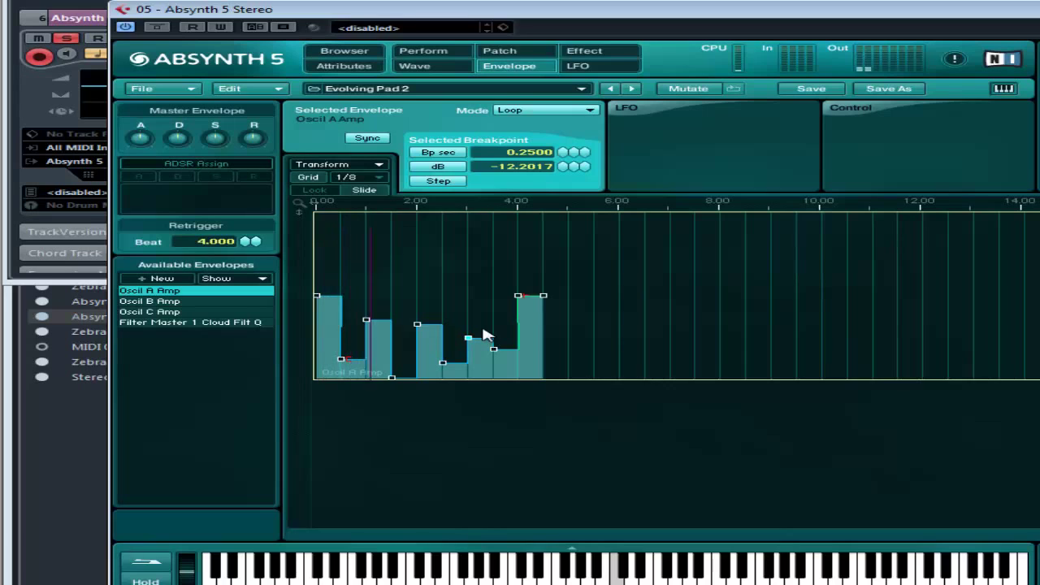
drag(317, 295, 316, 321)
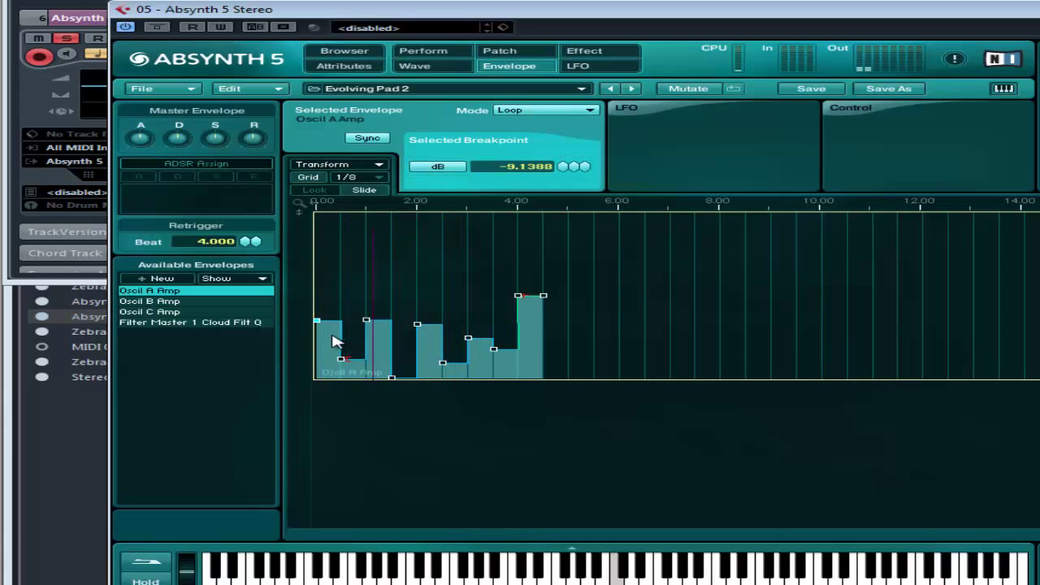
drag(494, 350, 506, 390)
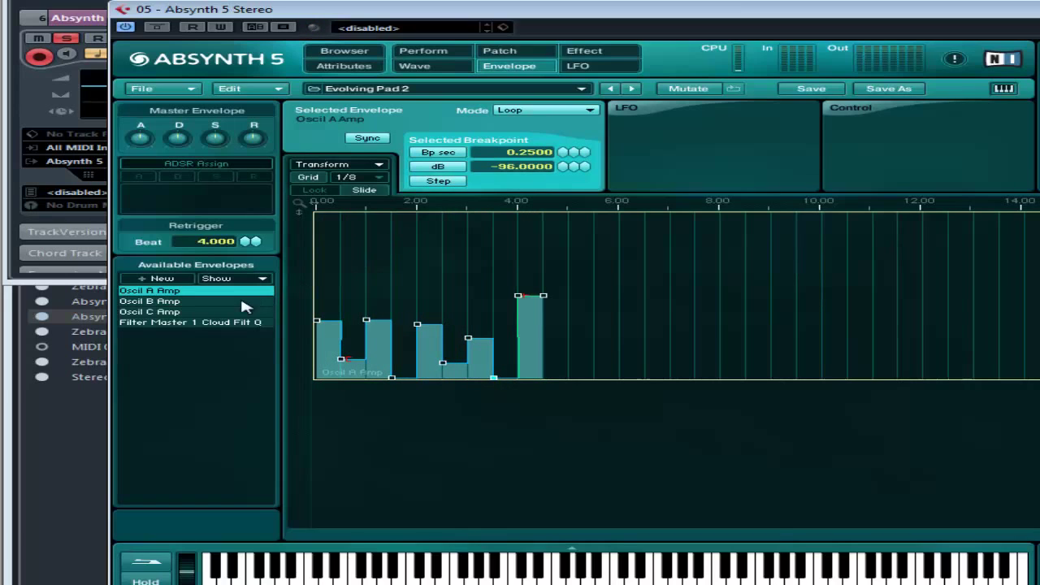
Copy the Oscil A Amp envelope and paste it onto the Filter Master 1 Cloud Filt Q envelope.
click(264, 88)
click(271, 119)
click(202, 324)
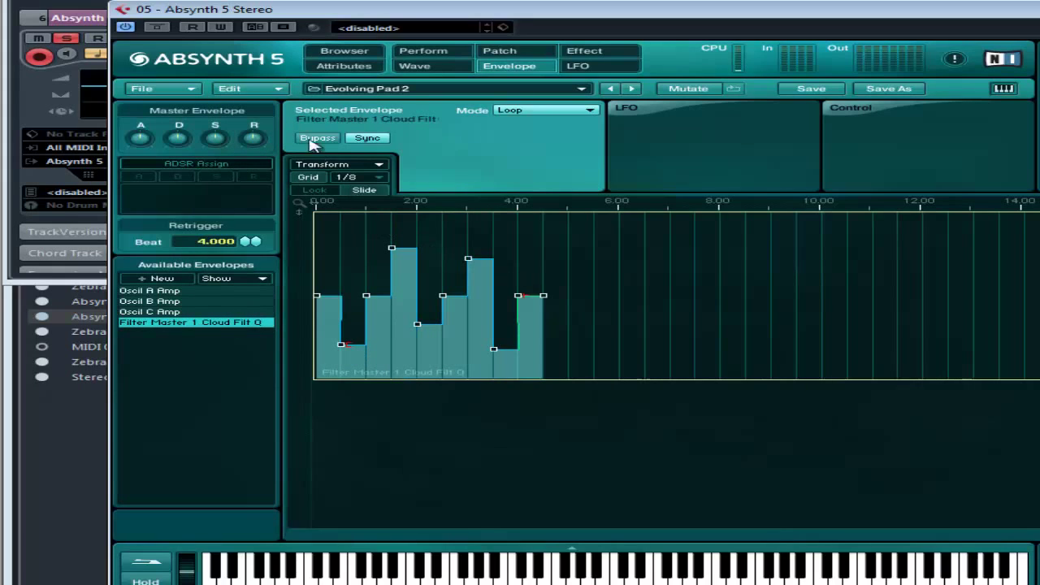
click(274, 91)
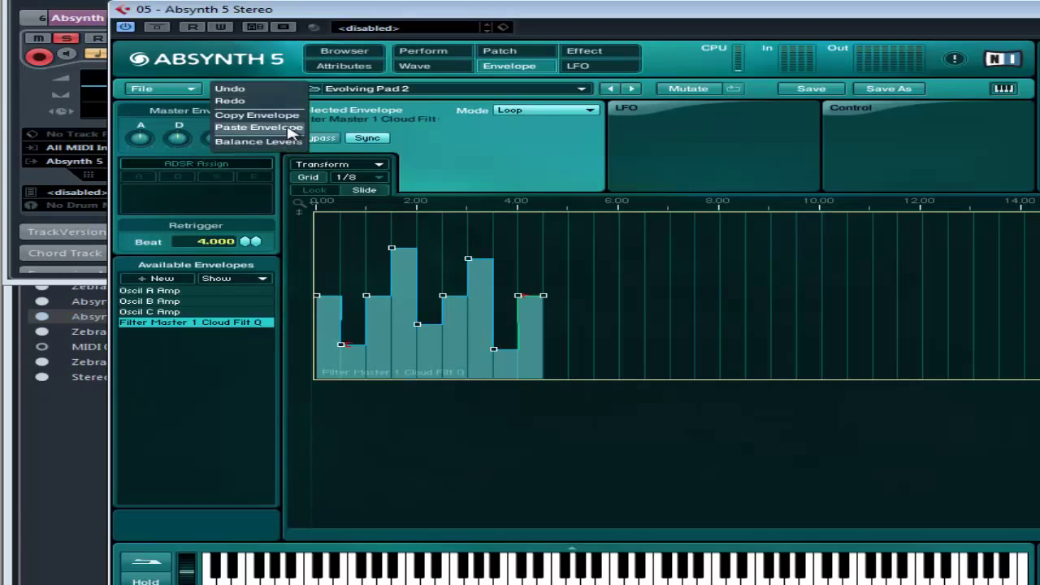
click(291, 128)
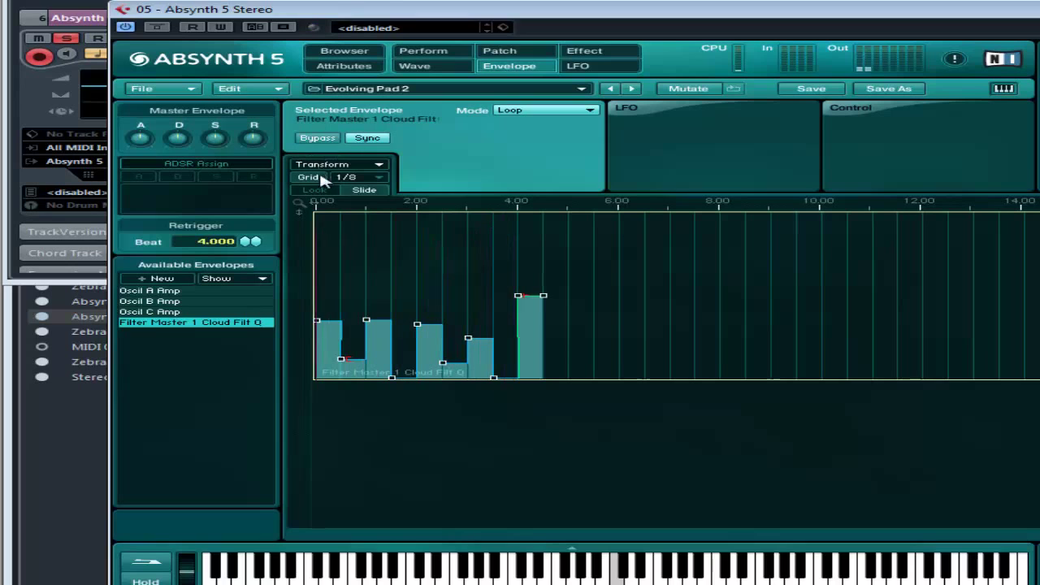
In the patch, set the master Cloud tone filter's Q to about 285.1 and its frequency to about 4454.5 Hz.
click(516, 54)
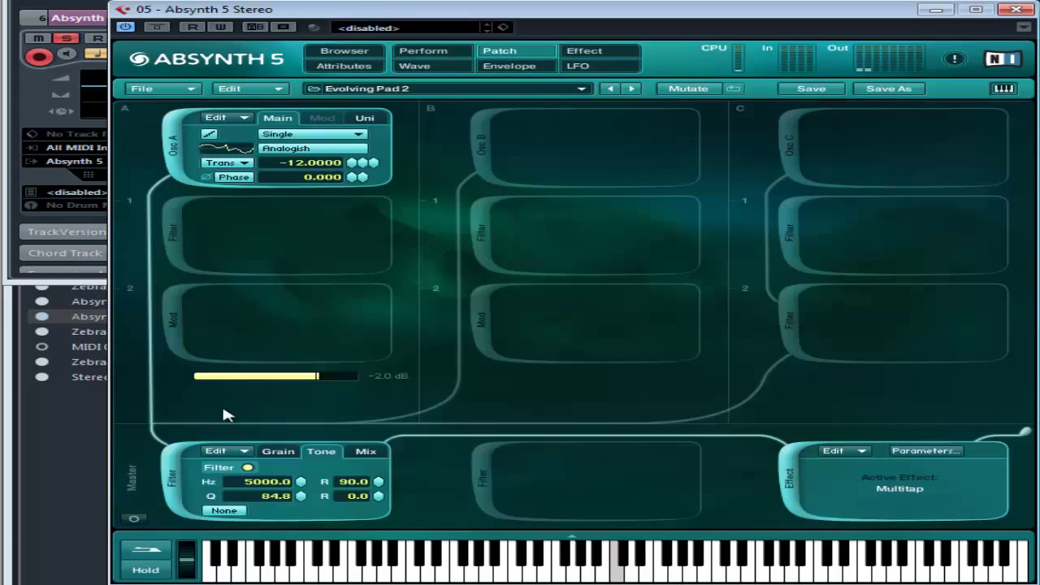
drag(301, 497, 312, 469)
mouse_move(310, 475)
mouse_down()
mouse_move(302, 494)
mouse_move(308, 485)
mouse_up()
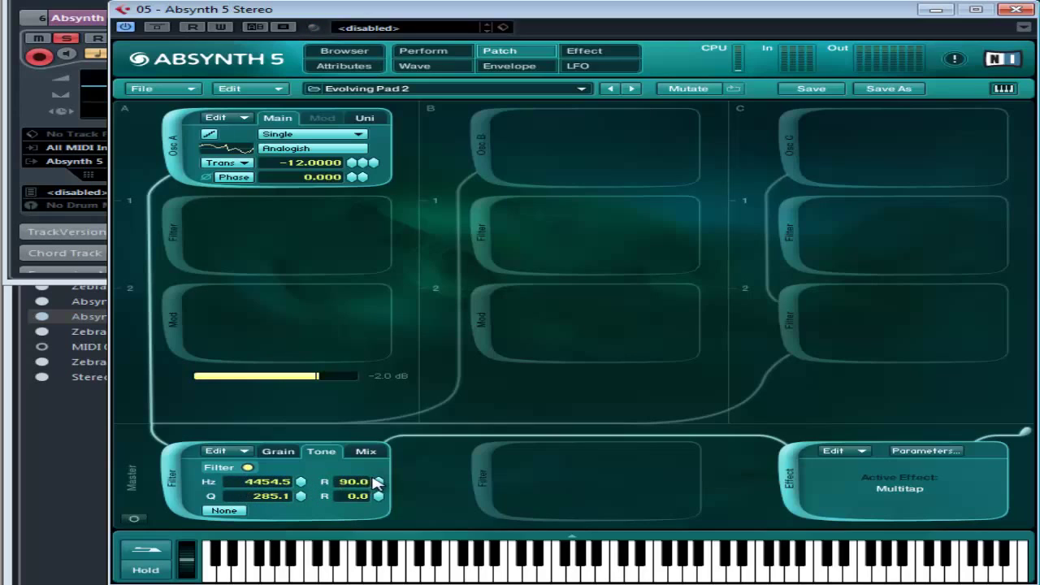
Show the master Cloud's Grain settings and audition the sound from an earlier position in the project timeline.
click(278, 452)
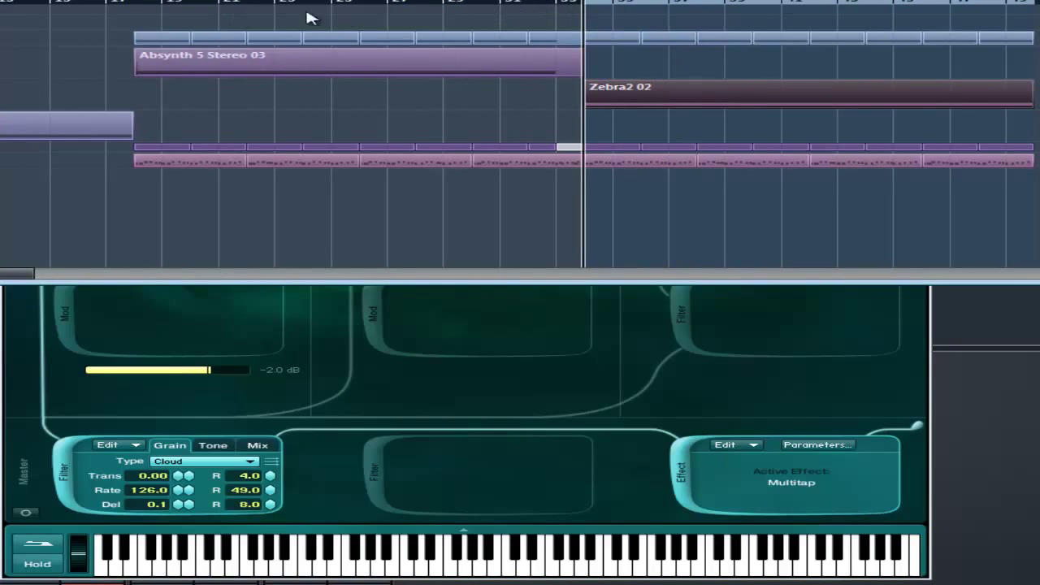
click(468, 5)
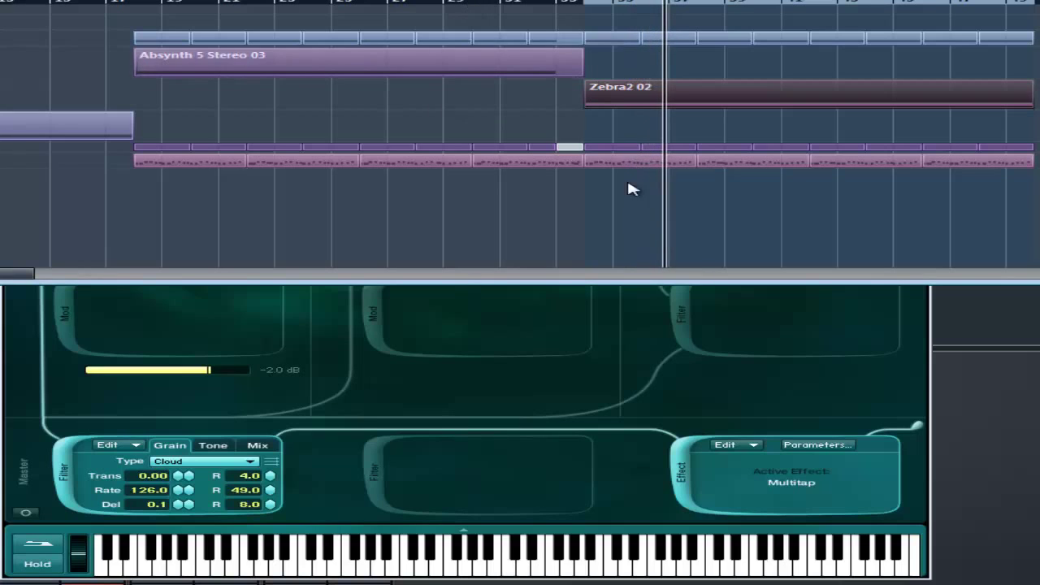
click(567, 395)
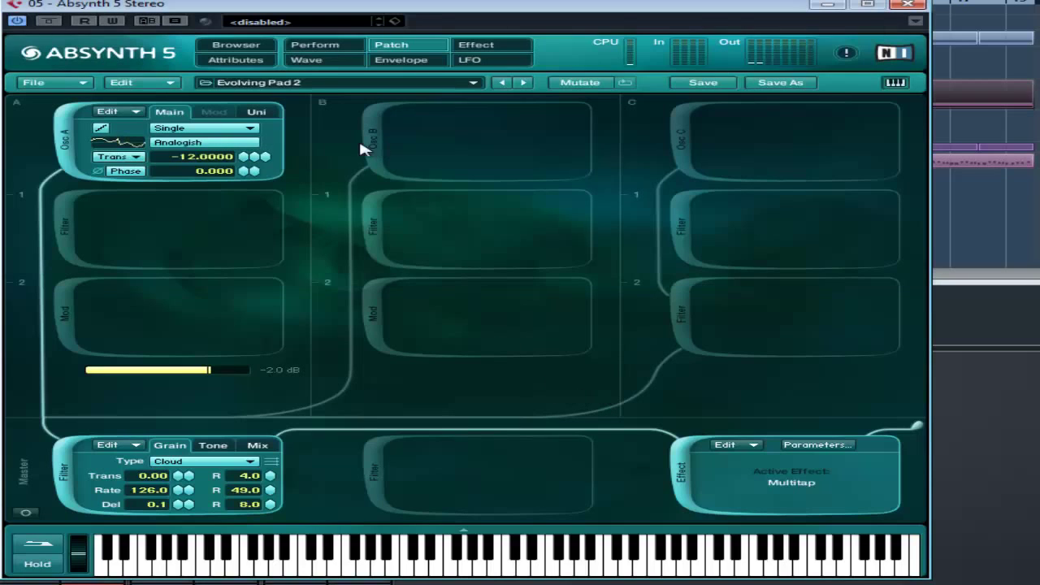
Copy the Filter Master 1 Cloud Filt Q envelope and paste it onto the Oscil B Amp and Oscil C Amp envelopes.
click(393, 62)
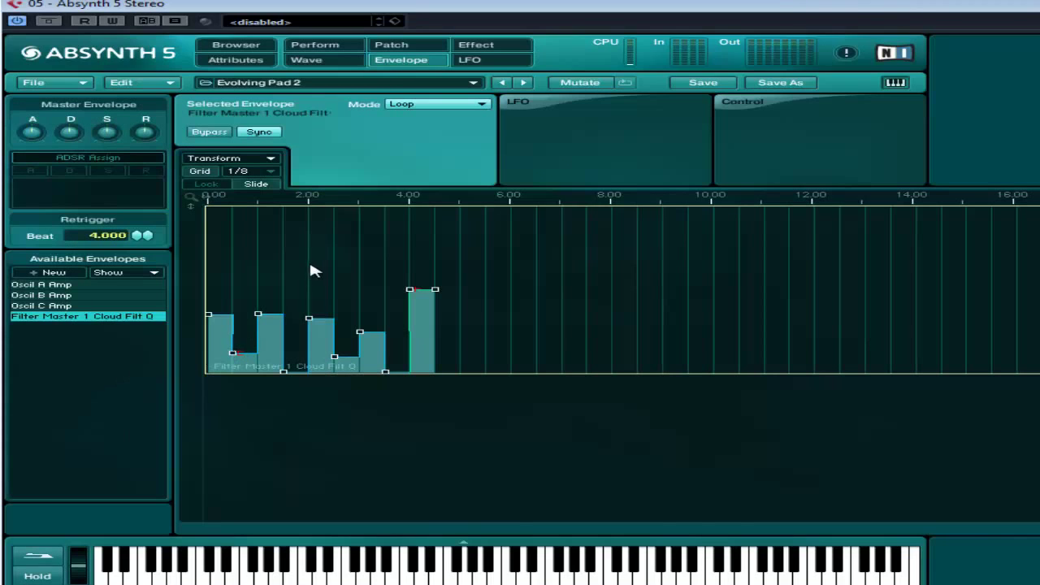
click(161, 84)
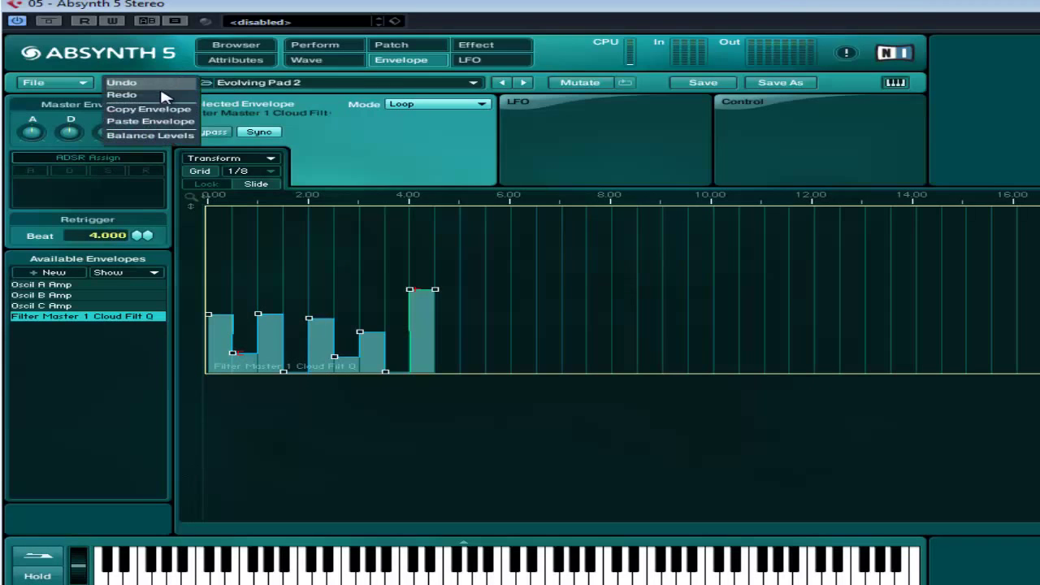
click(165, 110)
click(48, 294)
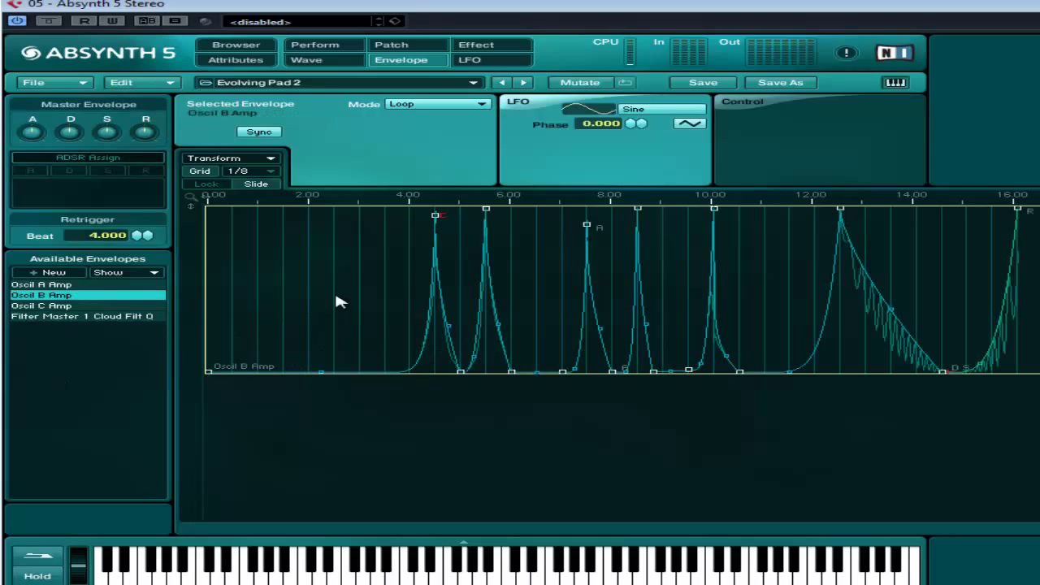
click(171, 83)
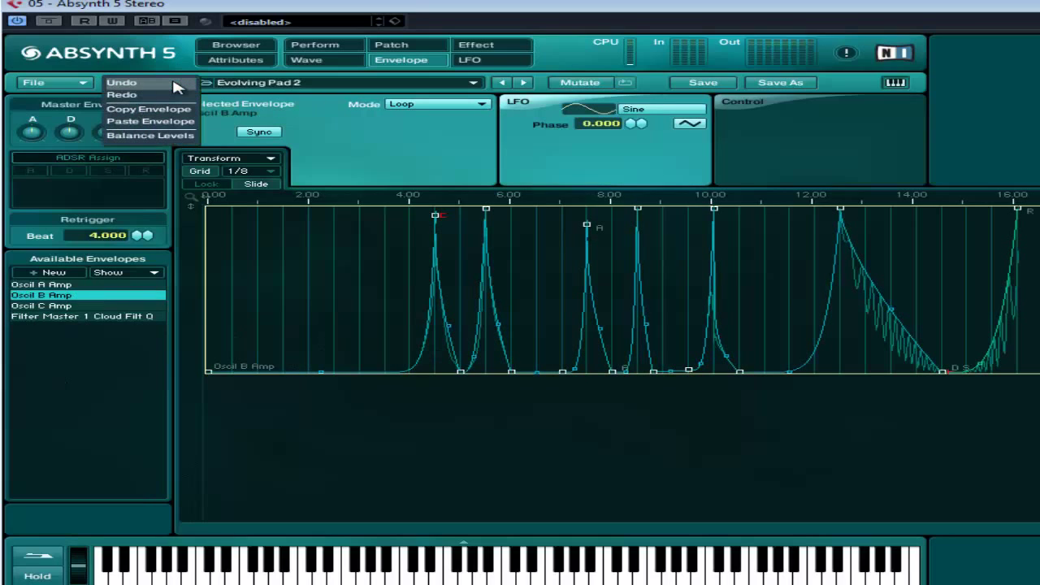
click(183, 122)
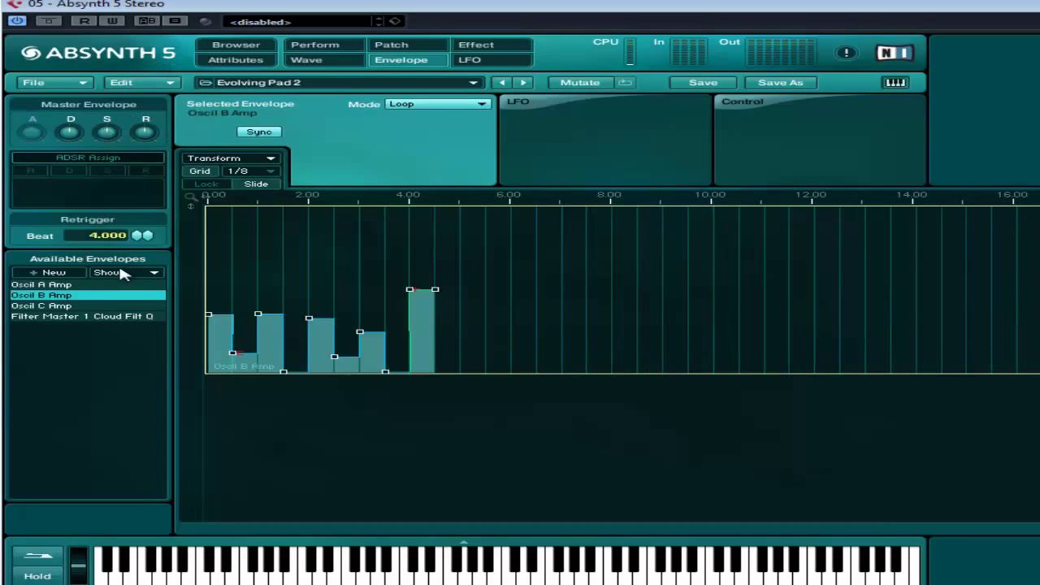
click(127, 306)
click(169, 84)
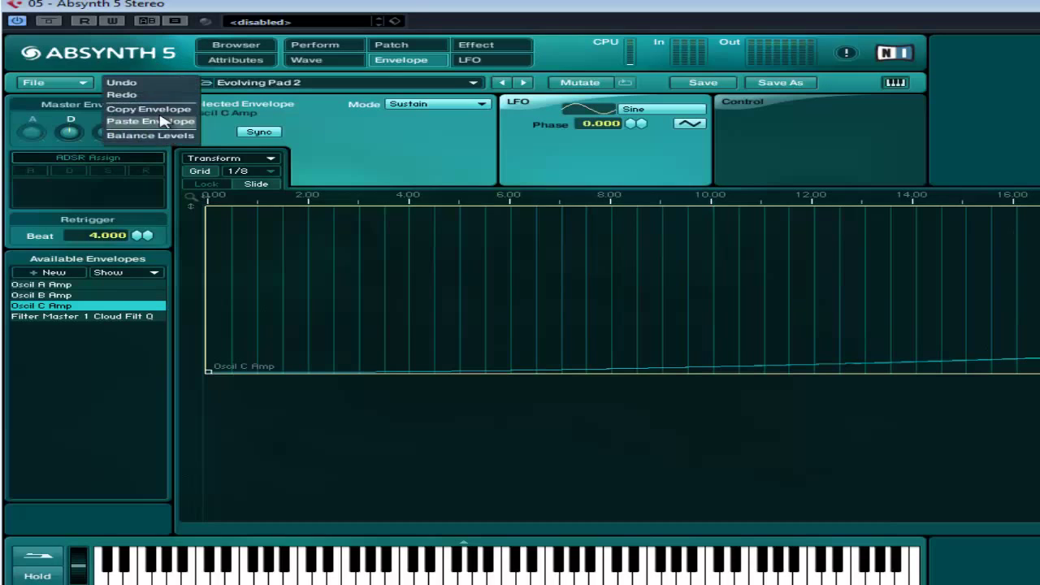
click(163, 122)
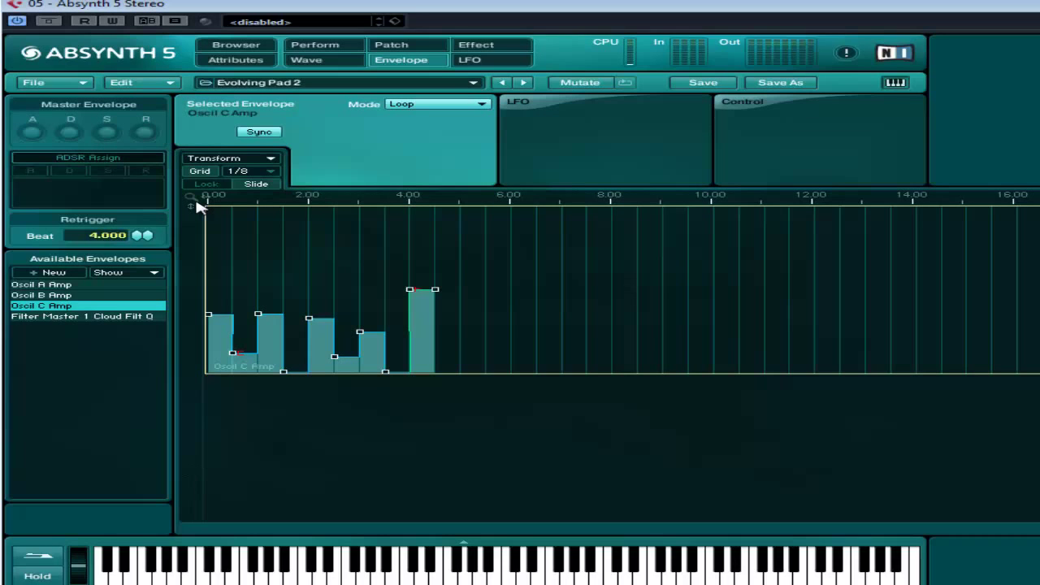
Switch on oscillators B and C in the patch and audition the sound from about bar 32 of the project.
click(390, 44)
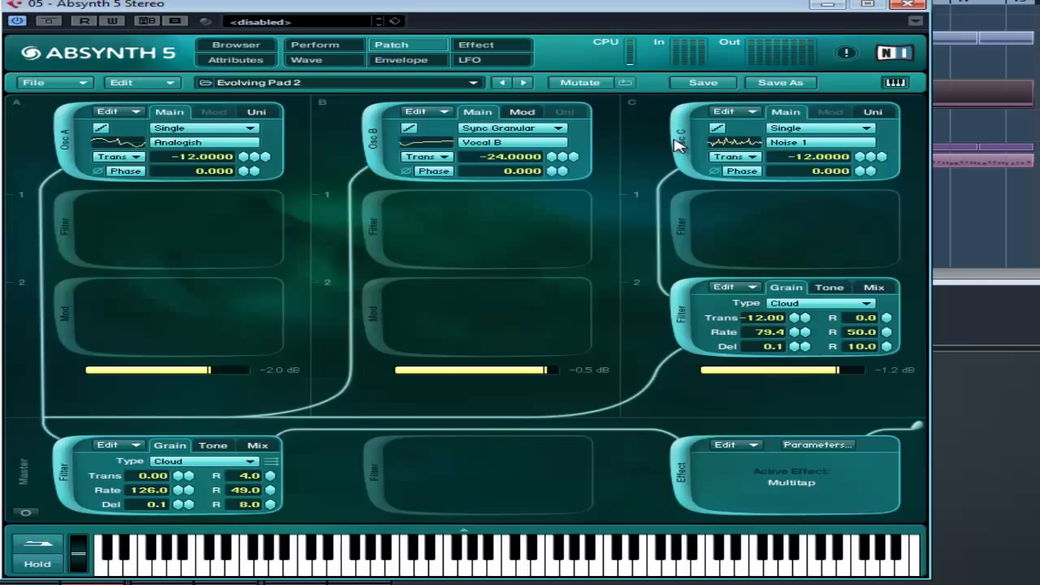
drag(757, 10, 546, 196)
click(543, 7)
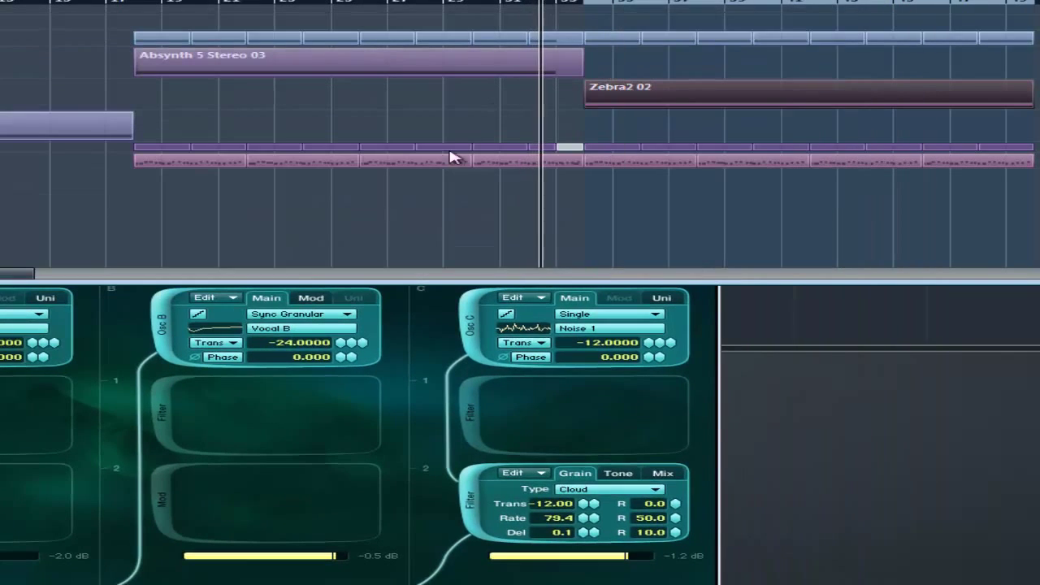
click(424, 333)
Set the A, B and C channel levels to -0.9, -1.0 and -2.6 dB, panning A left and B right.
drag(441, 204, 204, 18)
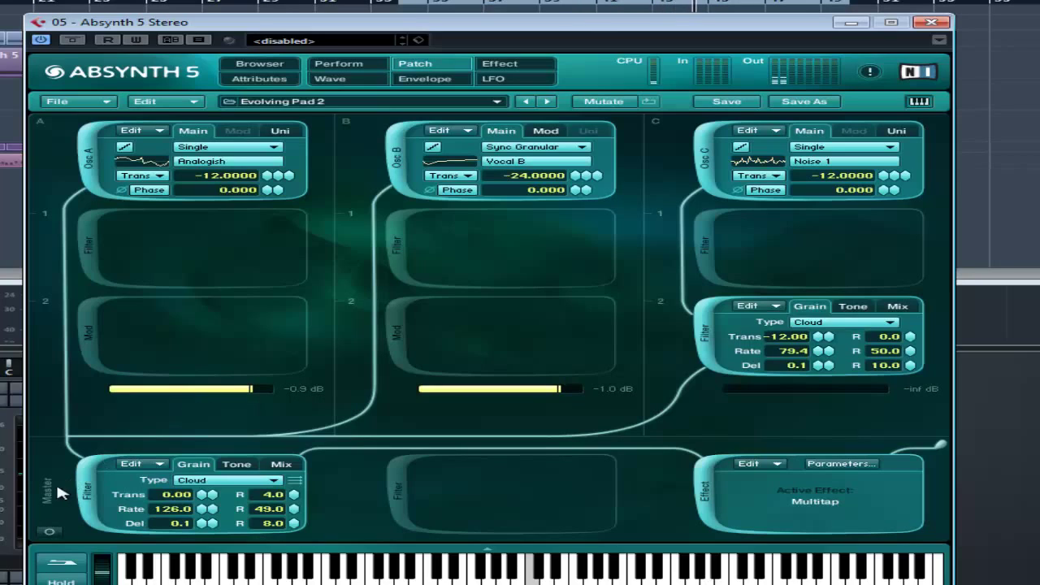
mouse_move(152, 423)
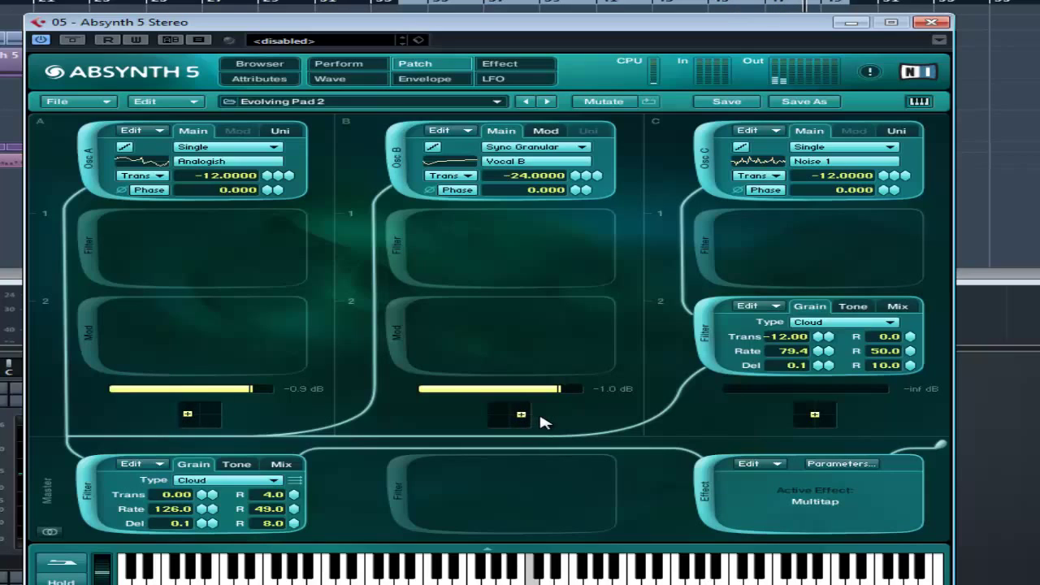
drag(812, 389, 923, 397)
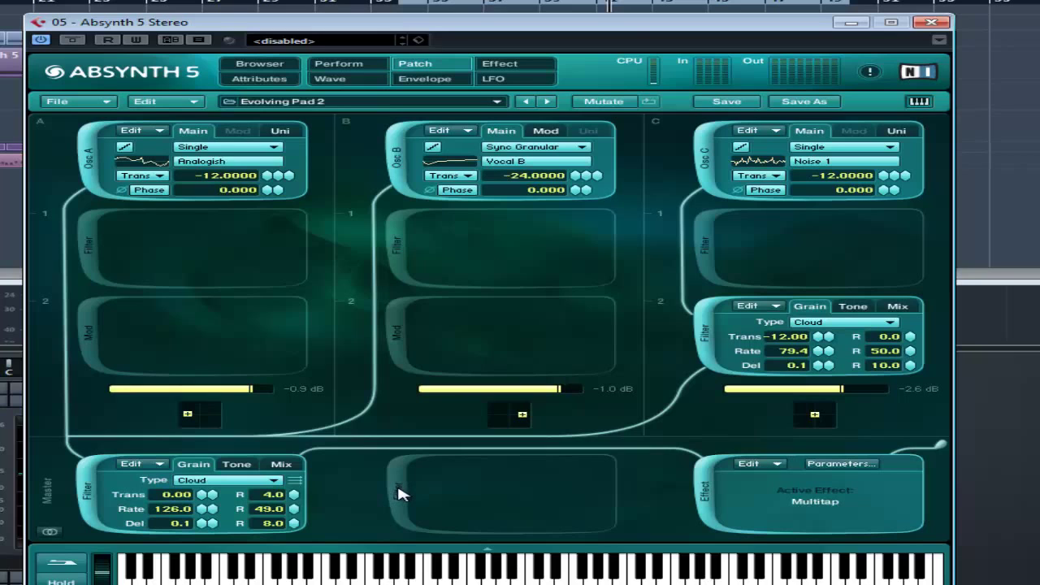
Audition the opening Zebra2 02 part from bar 2 with the instrument tracks other than Absynth 5 Stereo 05 soloed.
drag(625, 24, 51, 190)
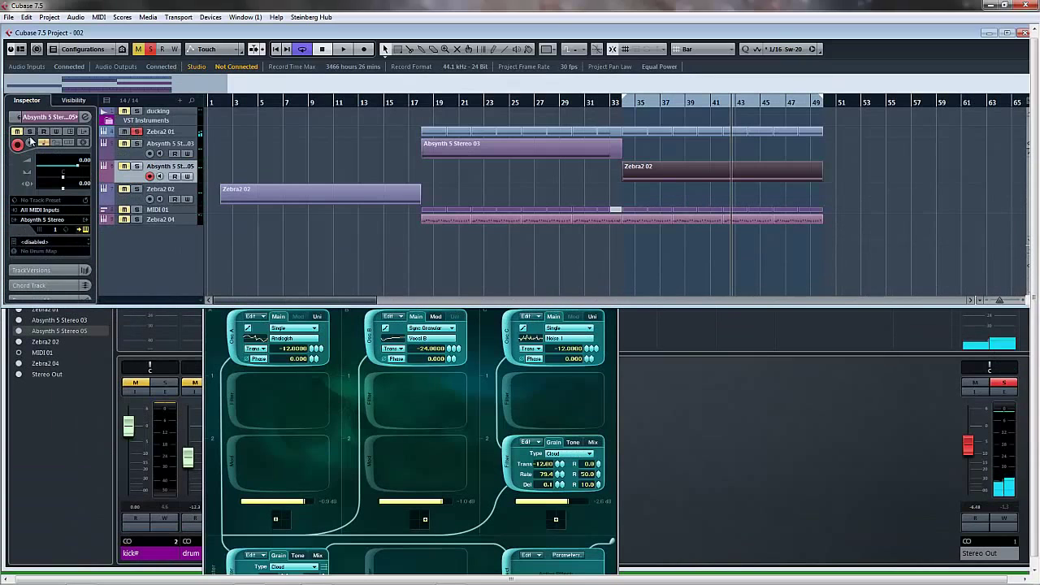
click(262, 190)
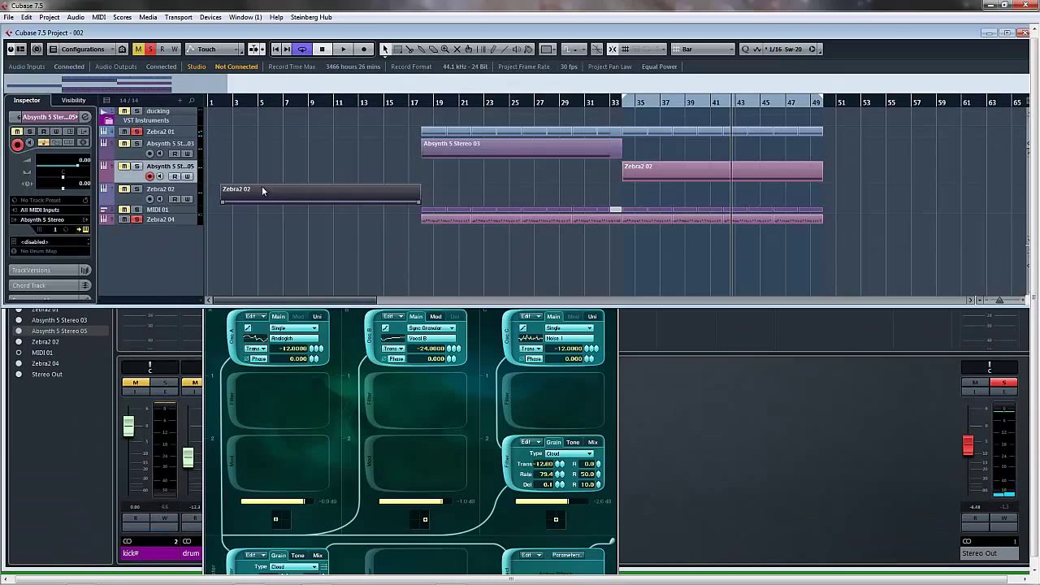
click(214, 101)
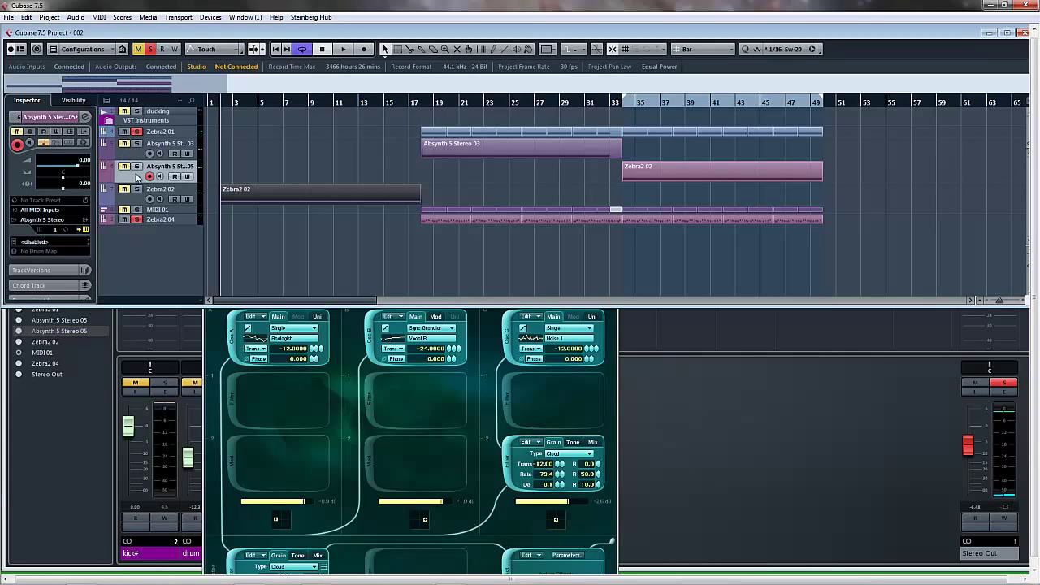
key(space)
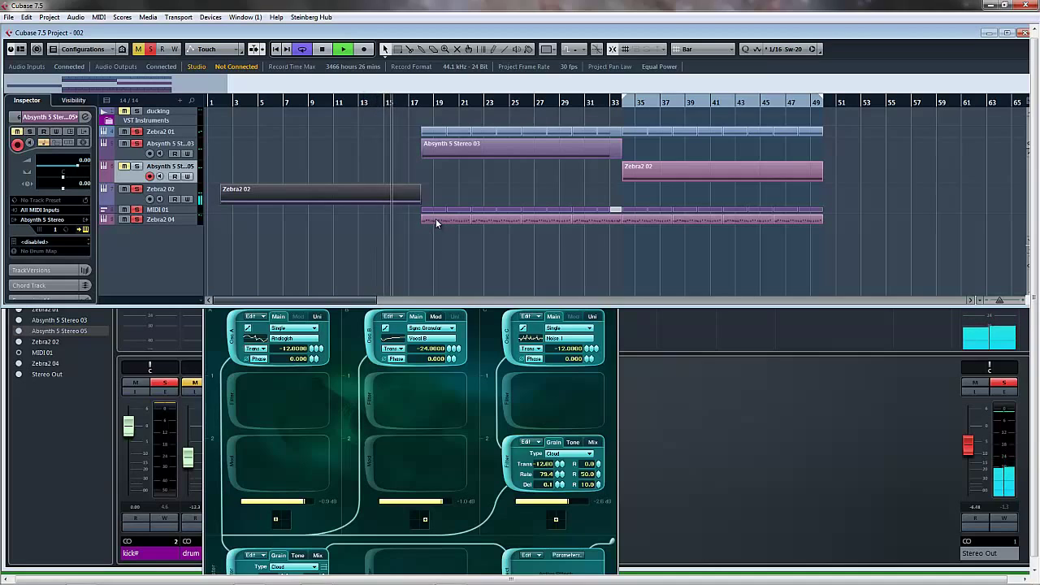
Select the Absynth 5 Stereo 03 part and clear all mute and solo states in the project.
click(455, 143)
click(138, 49)
click(150, 49)
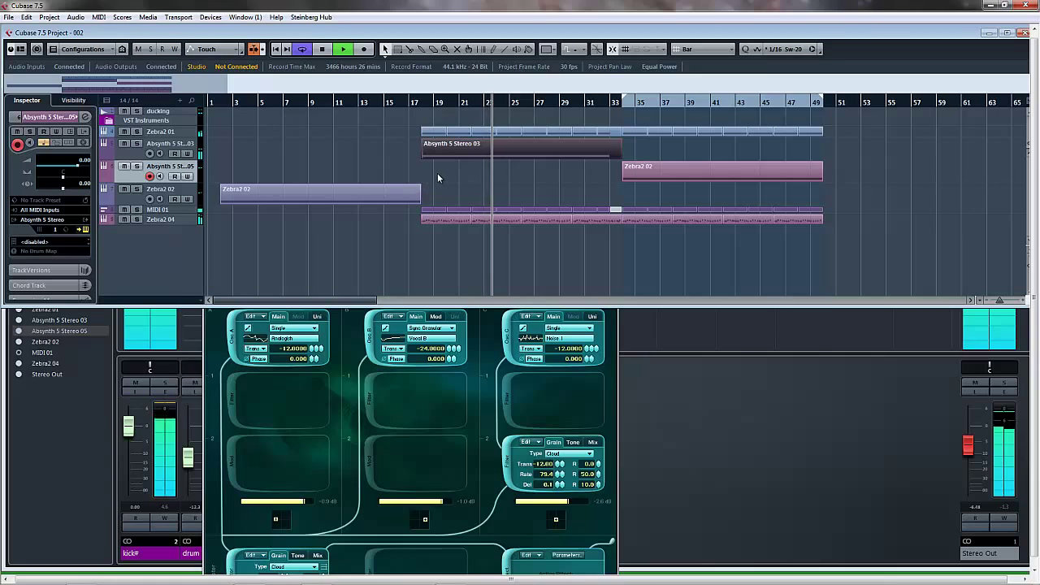
Close the Absynth 5 instrument window and select the Zebra2 02 part on the Absynth 5 Stereo 05 track.
click(611, 390)
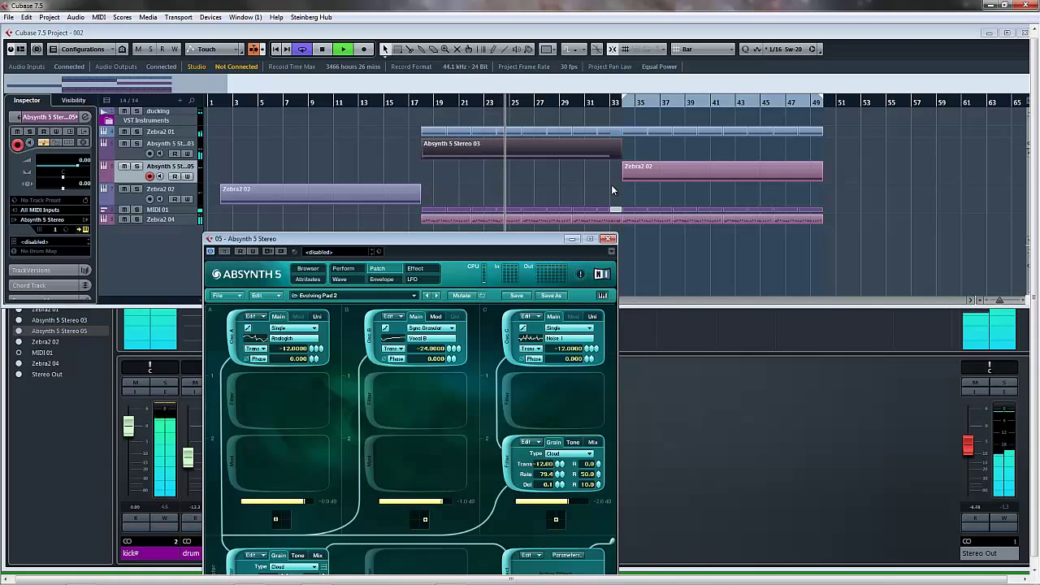
click(609, 240)
click(599, 406)
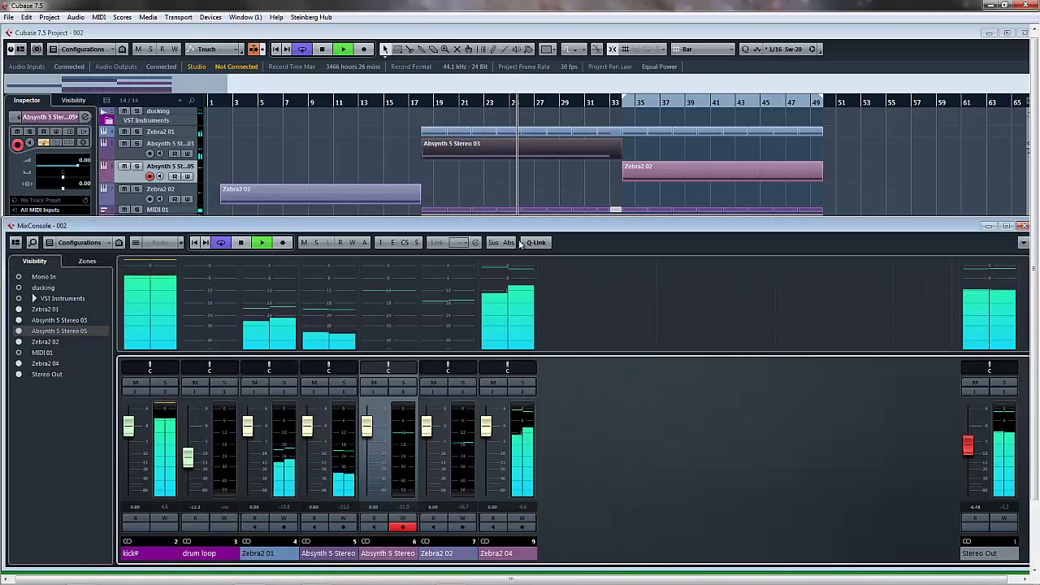
click(654, 167)
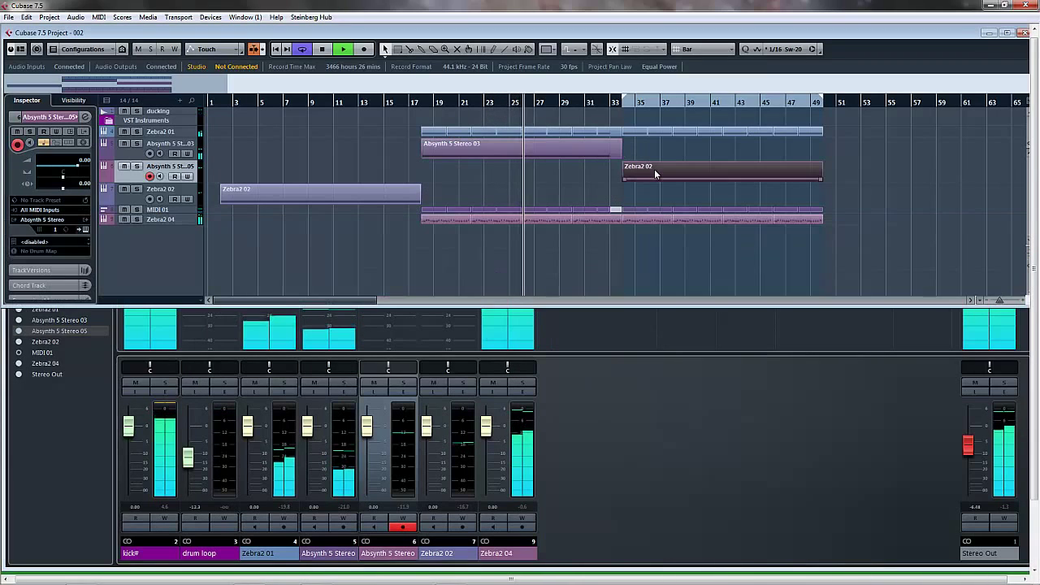
Reopen the Absynth 5 Stereo 05 instrument beside the mixer channels and audition its part with the full arrangement.
click(85, 229)
drag(370, 219, 349, 105)
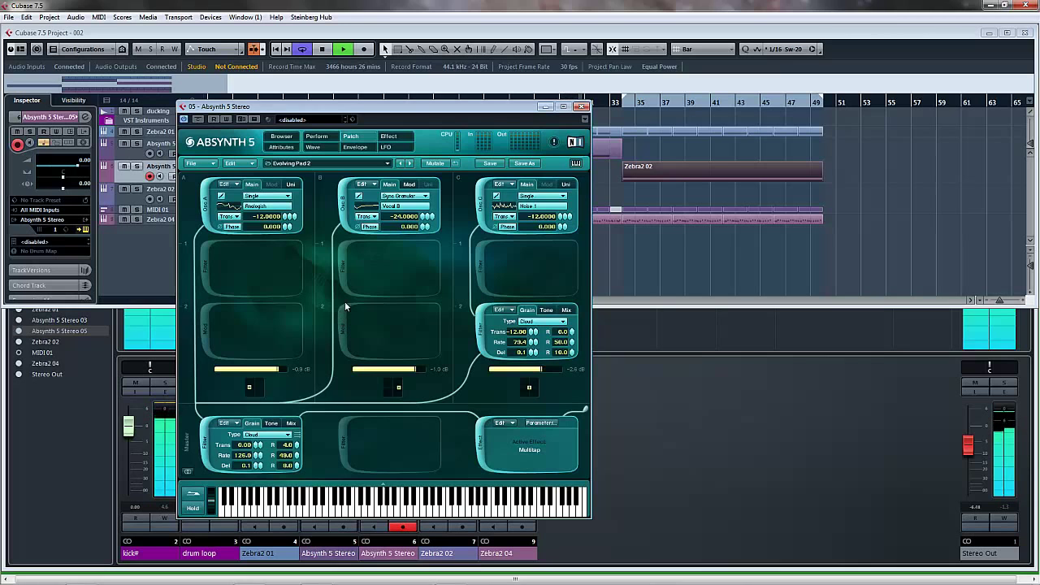
drag(409, 110, 758, 128)
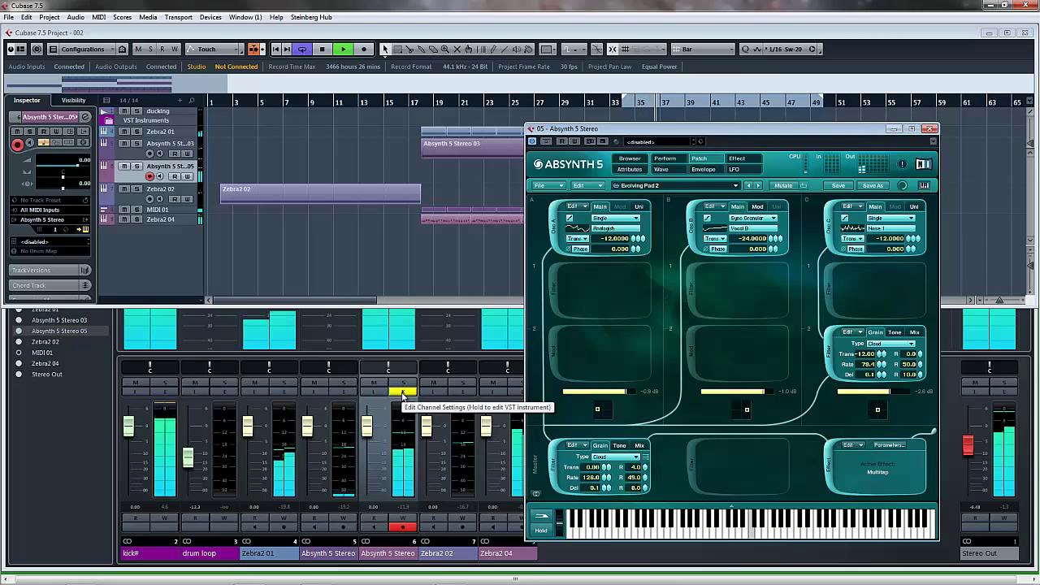
click(402, 394)
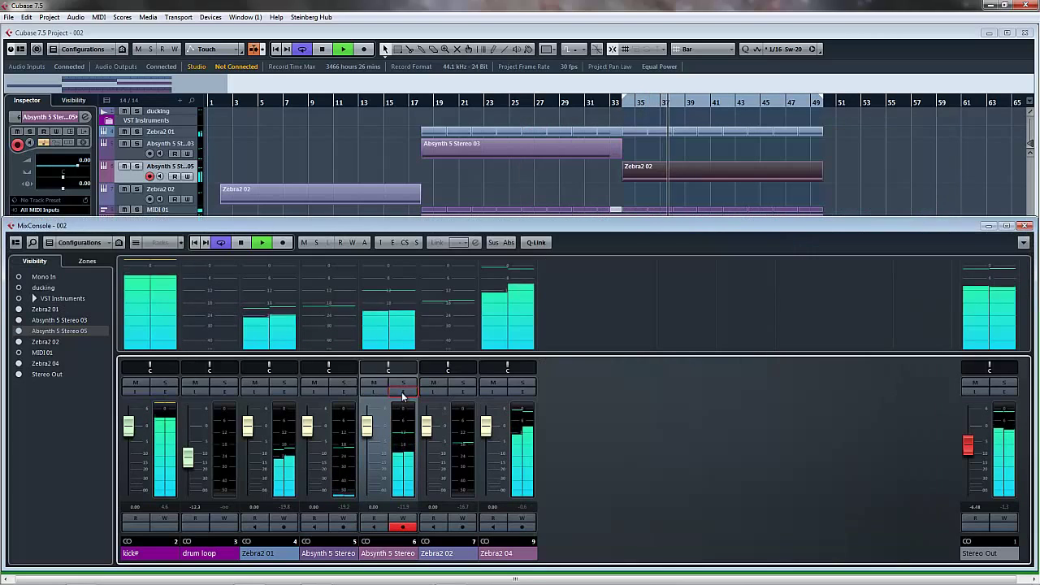
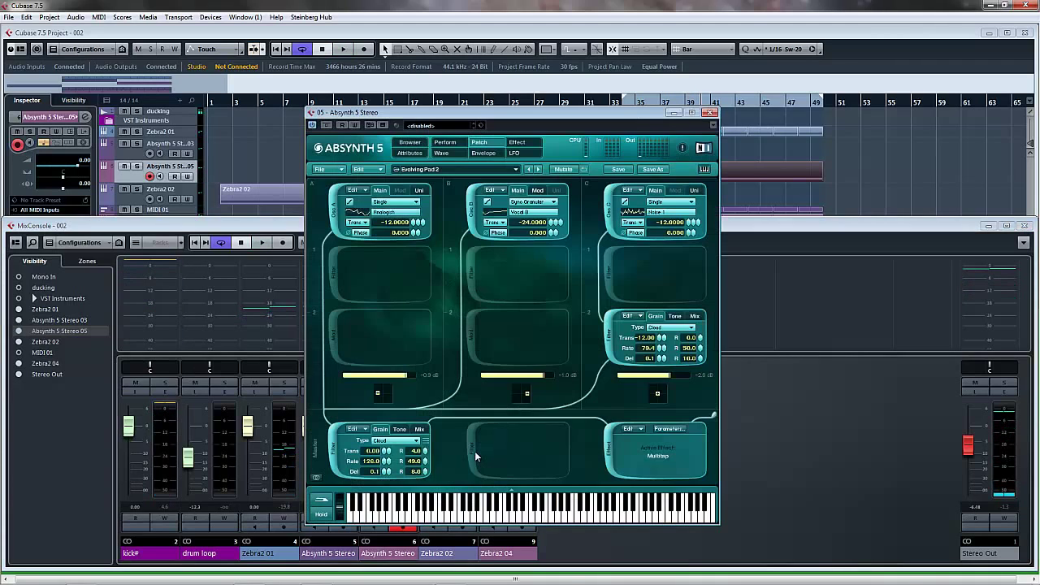
Switch on the second master filter, start playback and solo the Absynth 5 Stereo 05 track.
click(470, 449)
key(space)
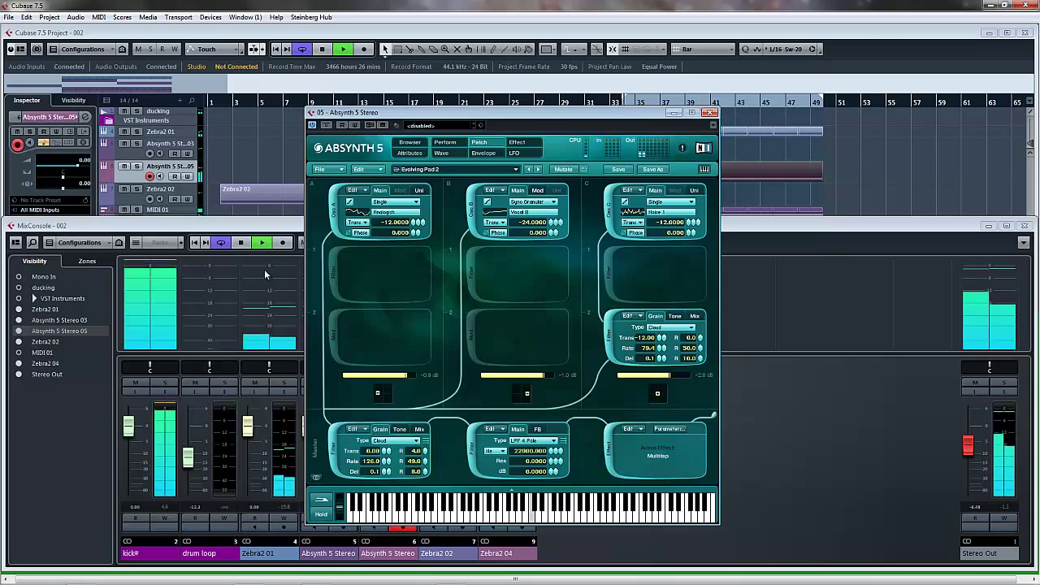
click(137, 166)
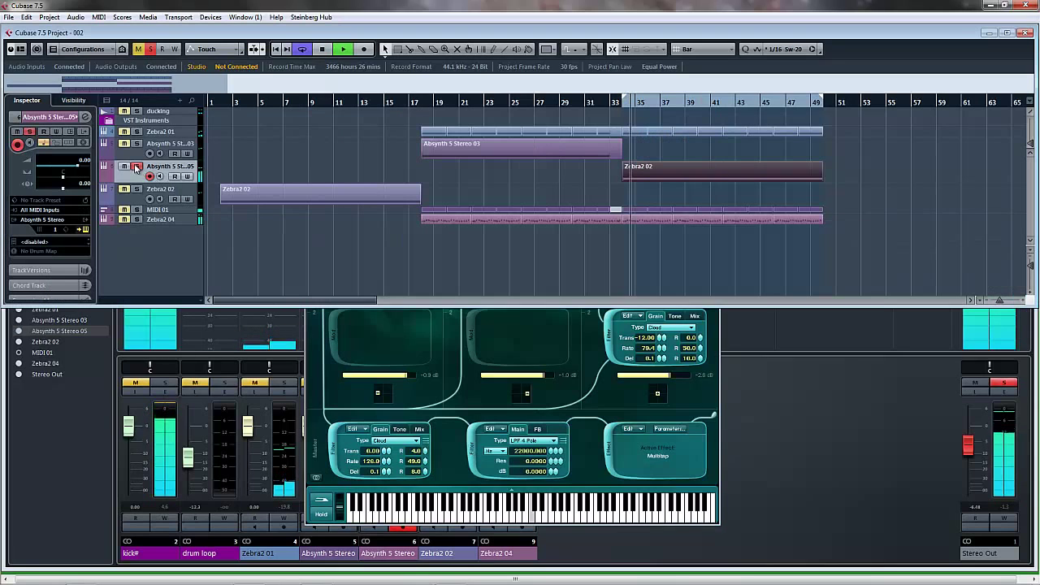
click(486, 439)
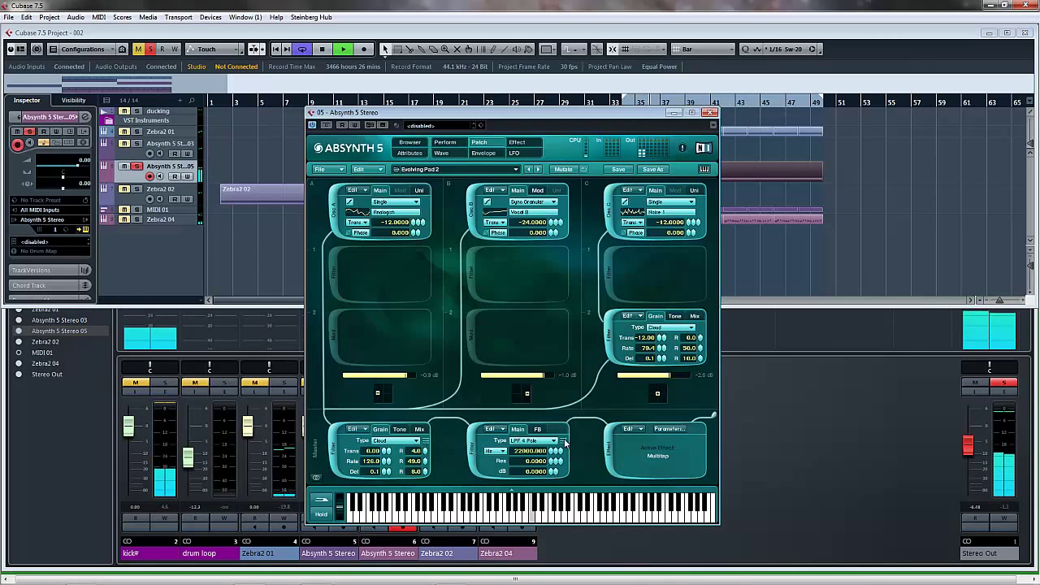
Try the BPF type on the second master filter and adjust its frequency.
click(531, 439)
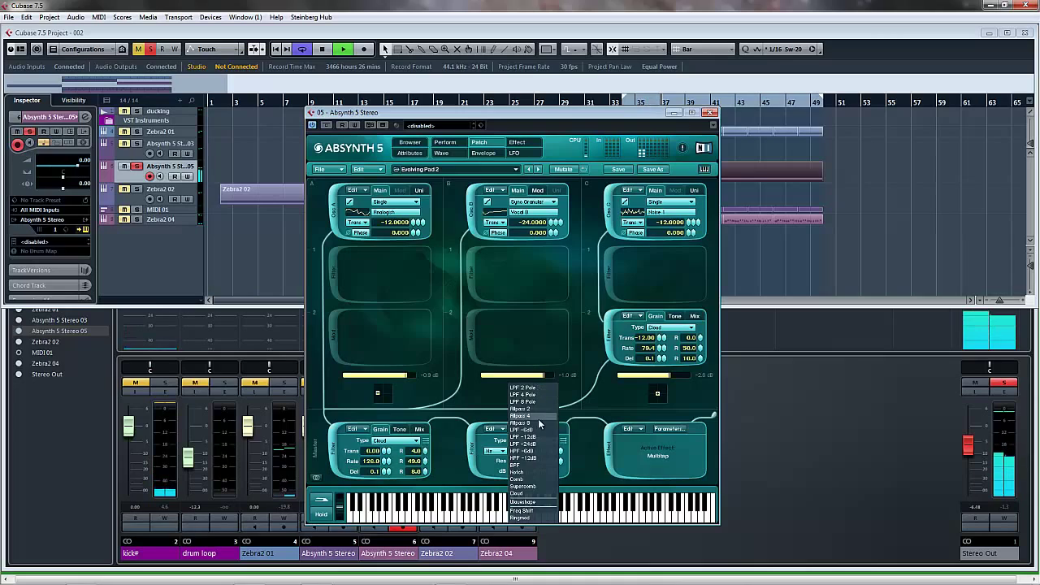
click(532, 465)
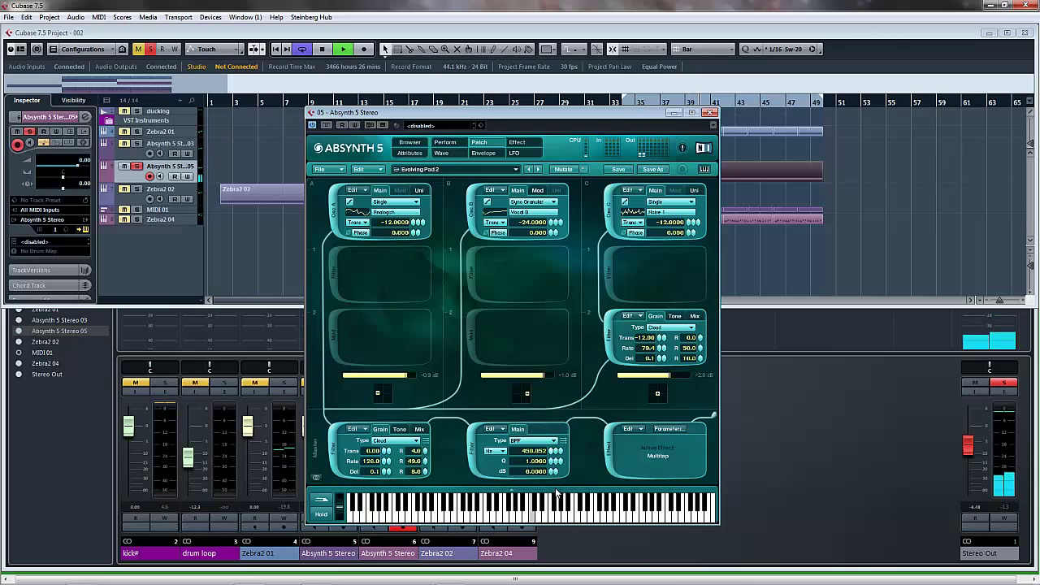
drag(557, 452, 558, 415)
Try the LPF 8 Pole type on the second master filter and adjust its frequency.
click(549, 443)
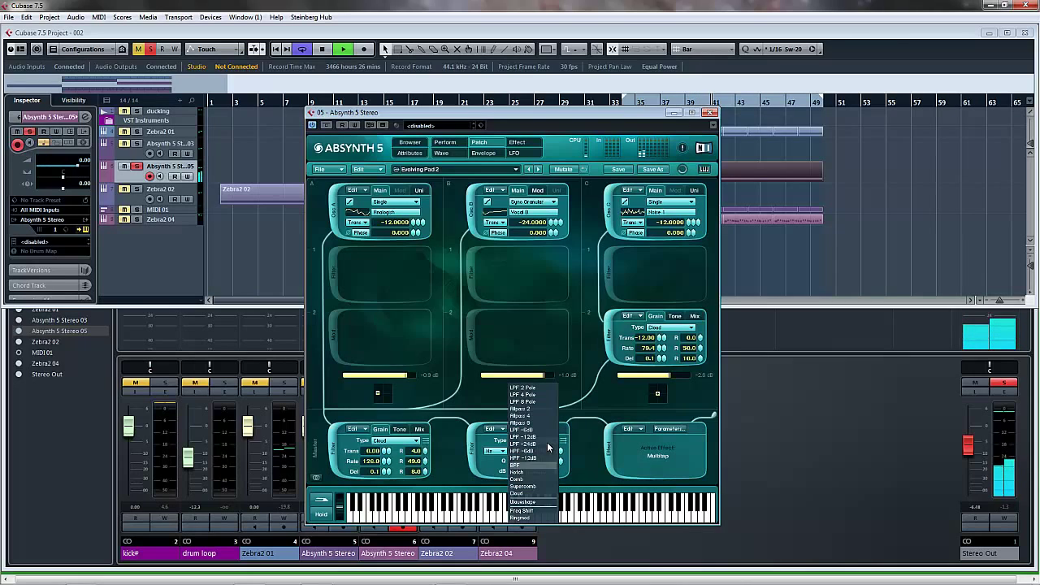
click(541, 401)
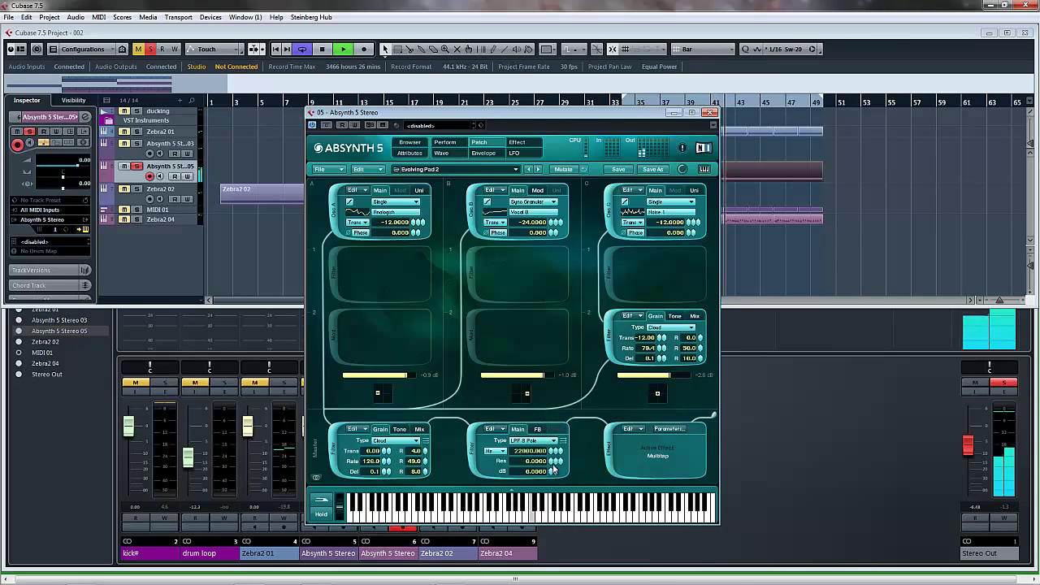
drag(557, 450, 558, 436)
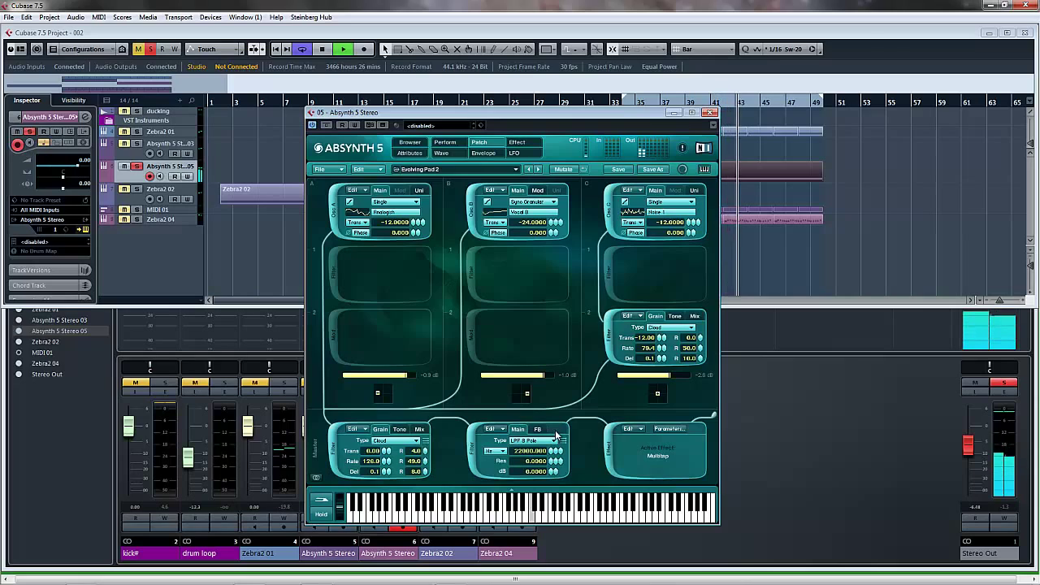
Audition saw and square waves in the second master filter's feedback waveshaper and choose Square_fractal.
key(space)
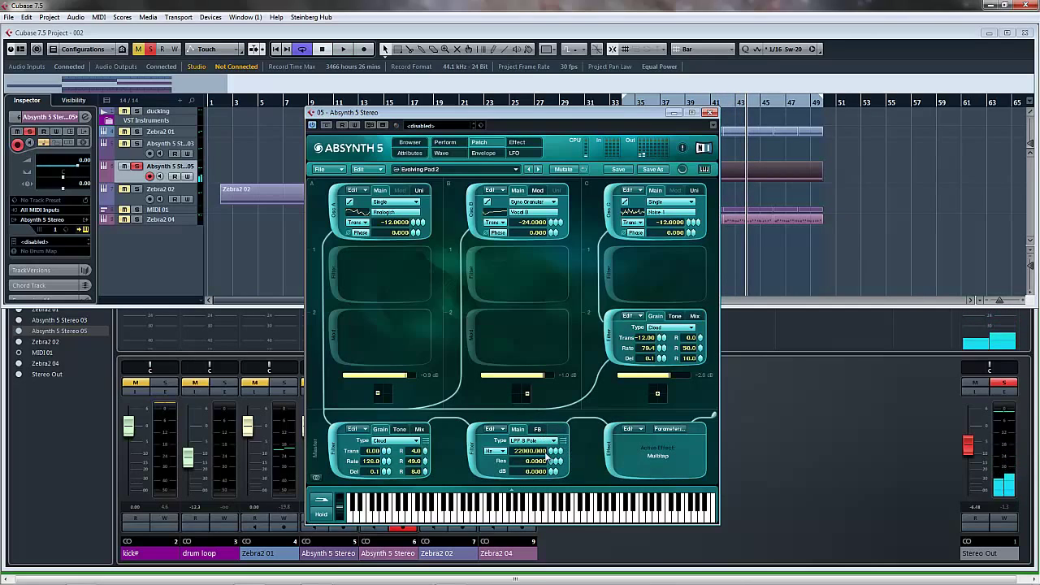
key(space)
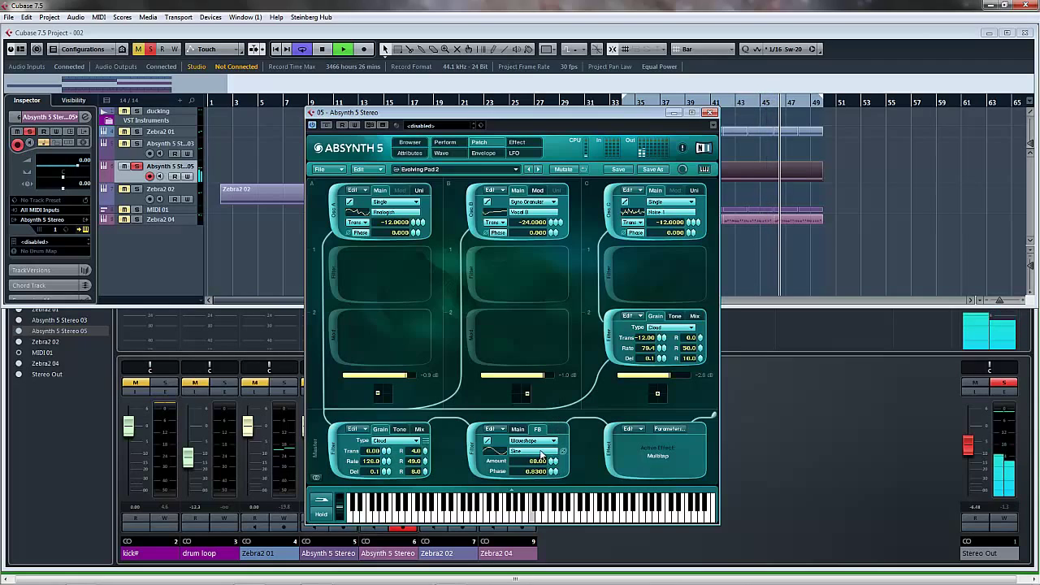
click(541, 451)
click(594, 258)
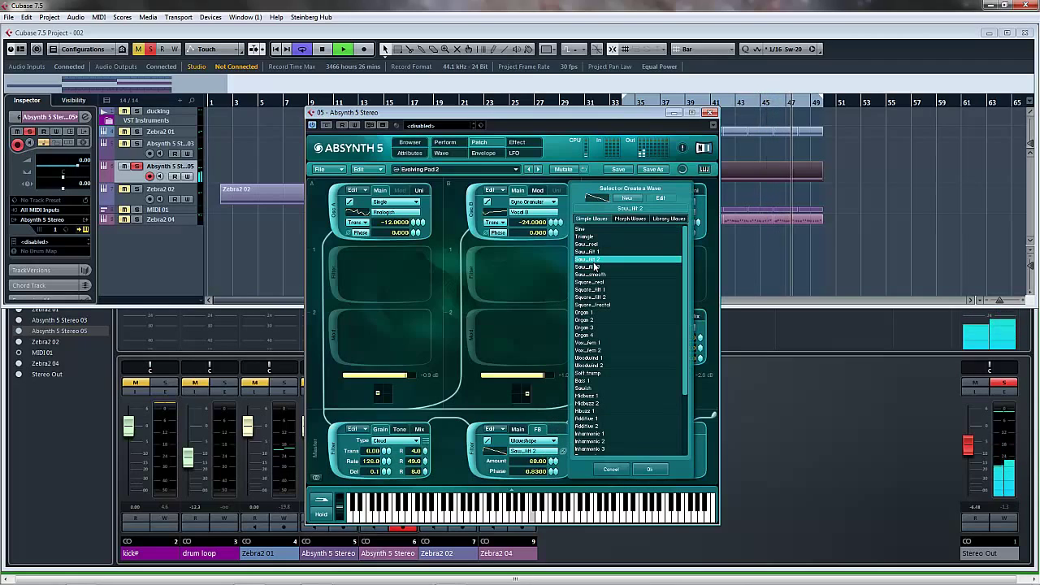
click(594, 266)
click(593, 275)
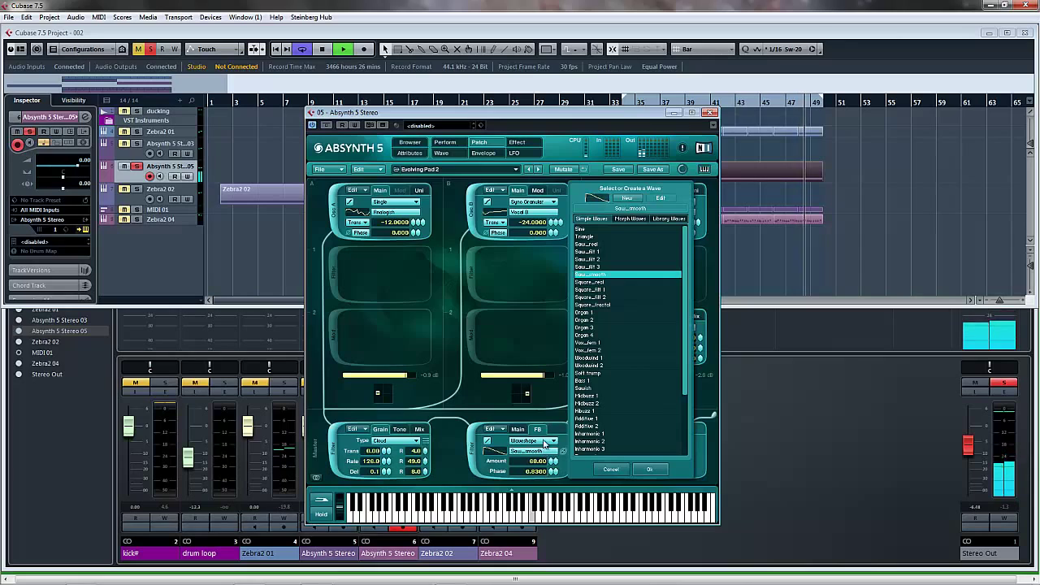
click(599, 283)
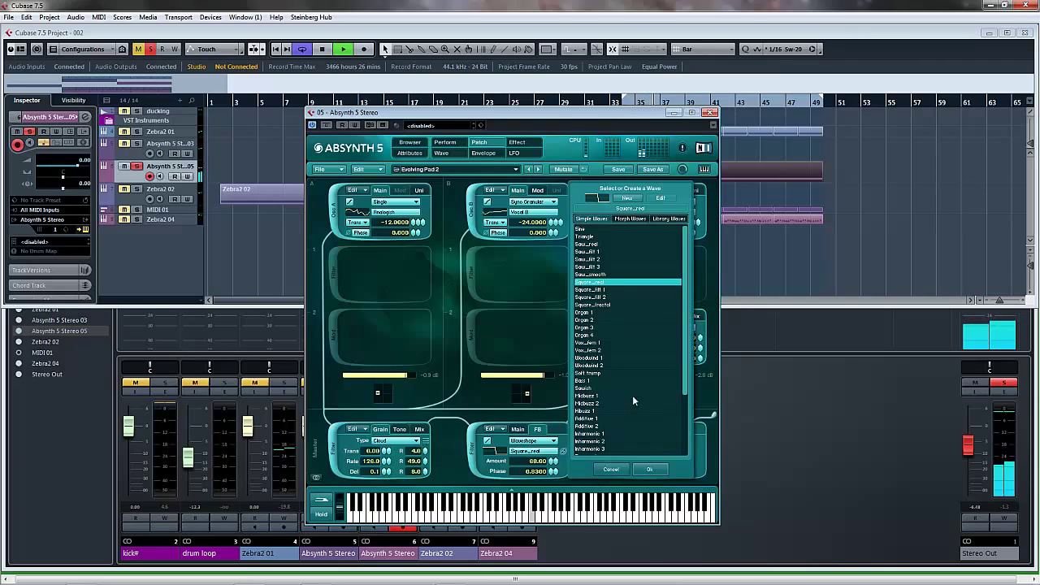
click(601, 289)
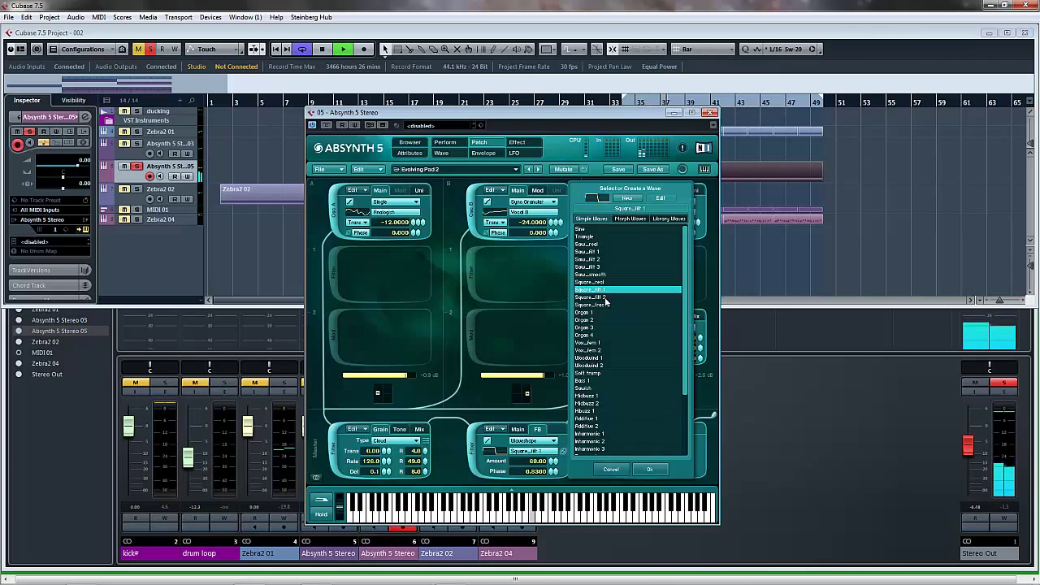
click(602, 304)
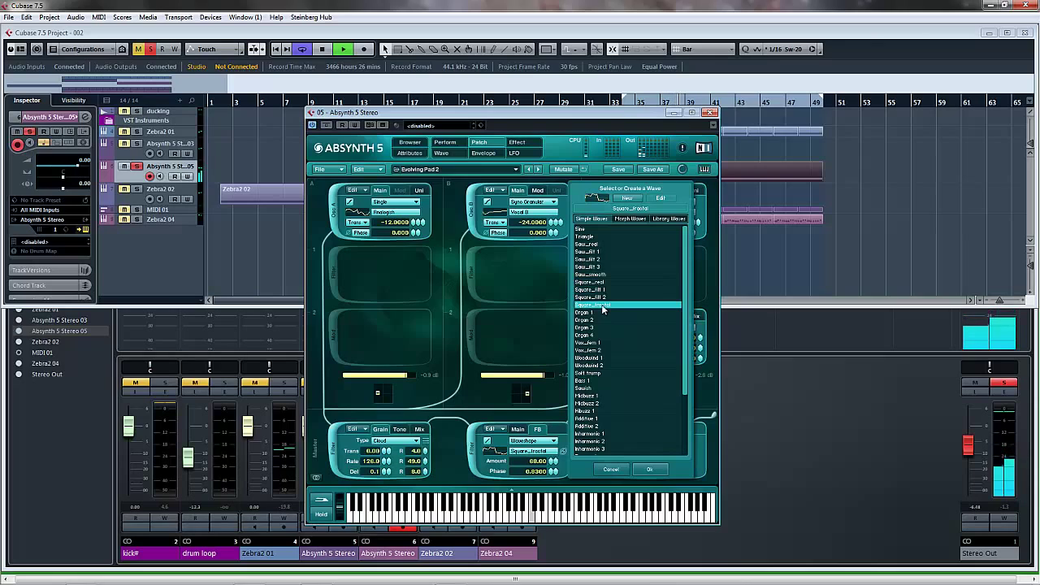
click(649, 470)
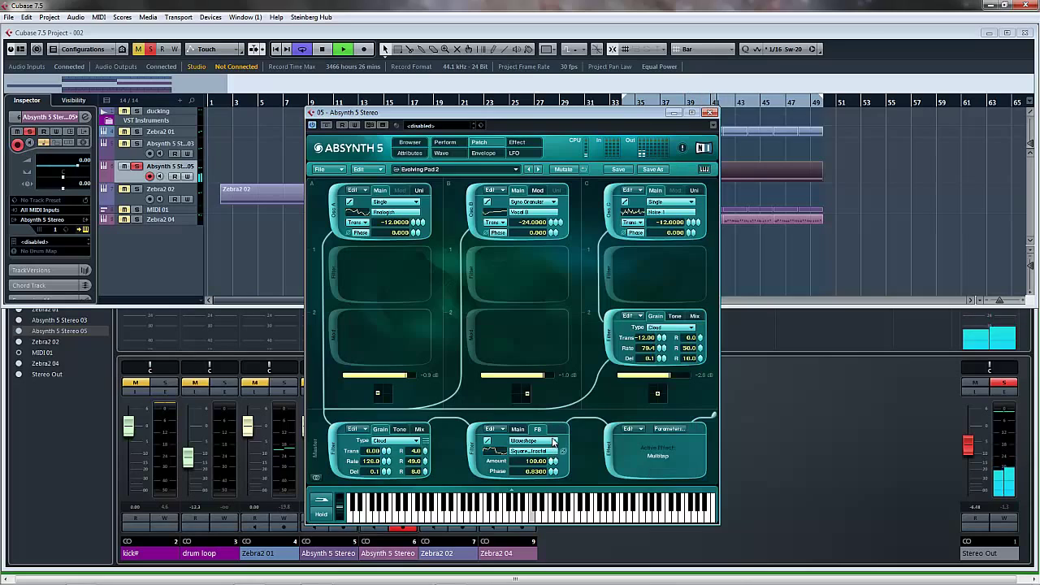
Adjust the feedback waveshaper's amount, stop playback and return to the second master filter's main settings.
drag(554, 460, 554, 479)
key(space)
click(520, 439)
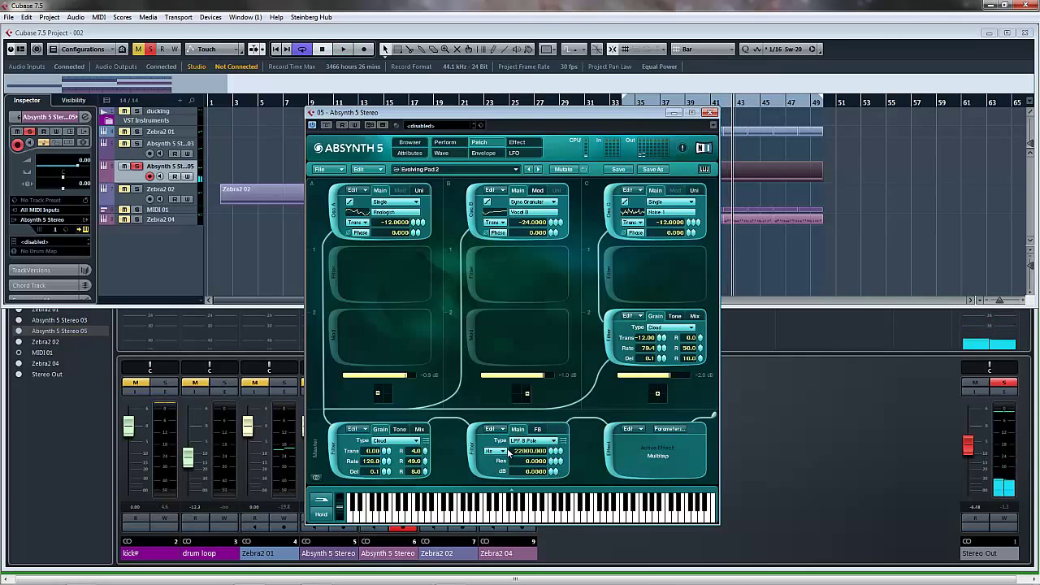
Create a new envelope for Filter Master 2 Freq and paste the copied looping step pattern into it.
click(483, 153)
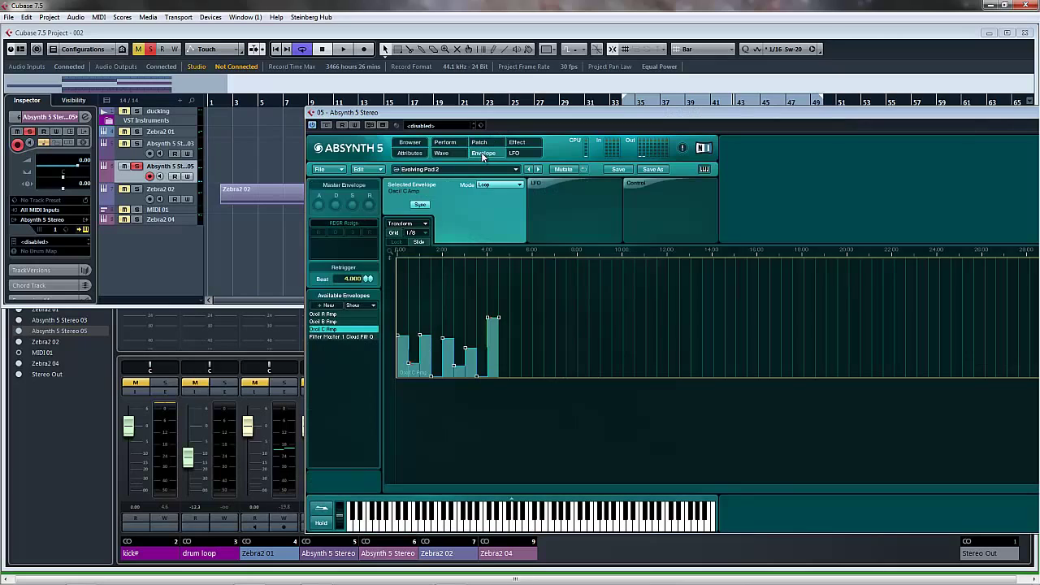
click(326, 305)
scroll(462, 249, down, 1)
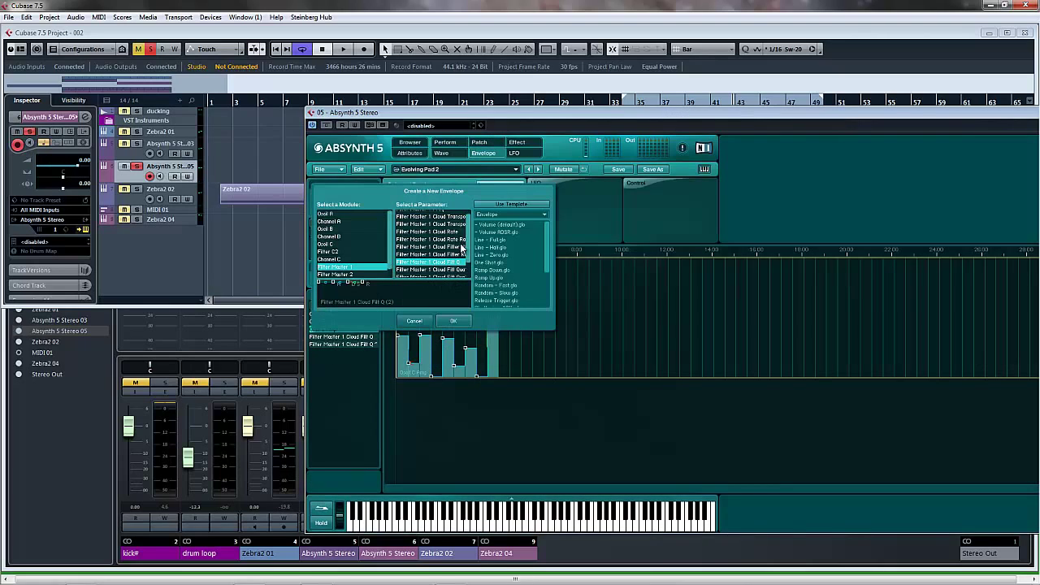
click(348, 275)
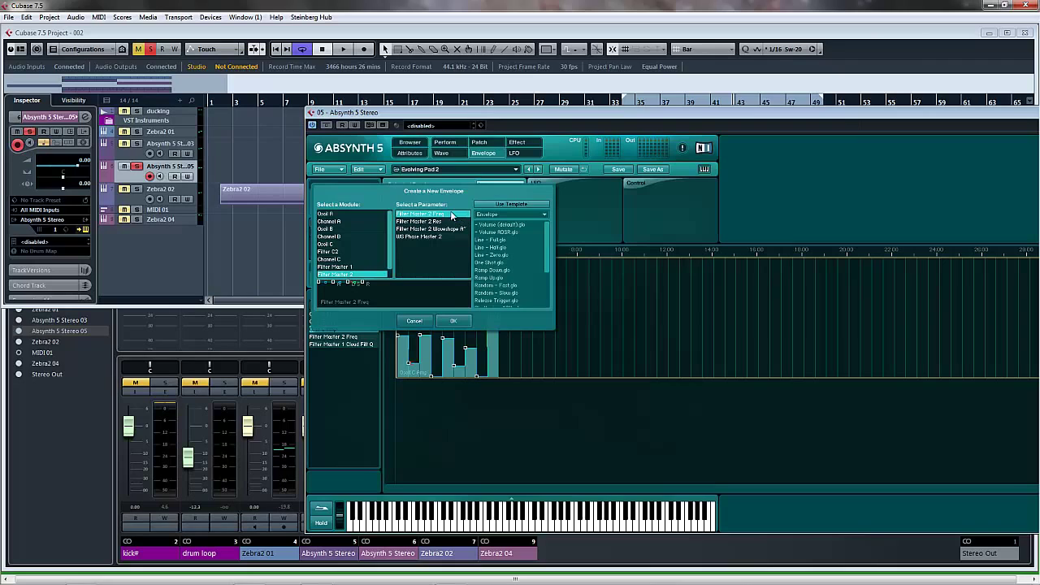
click(454, 320)
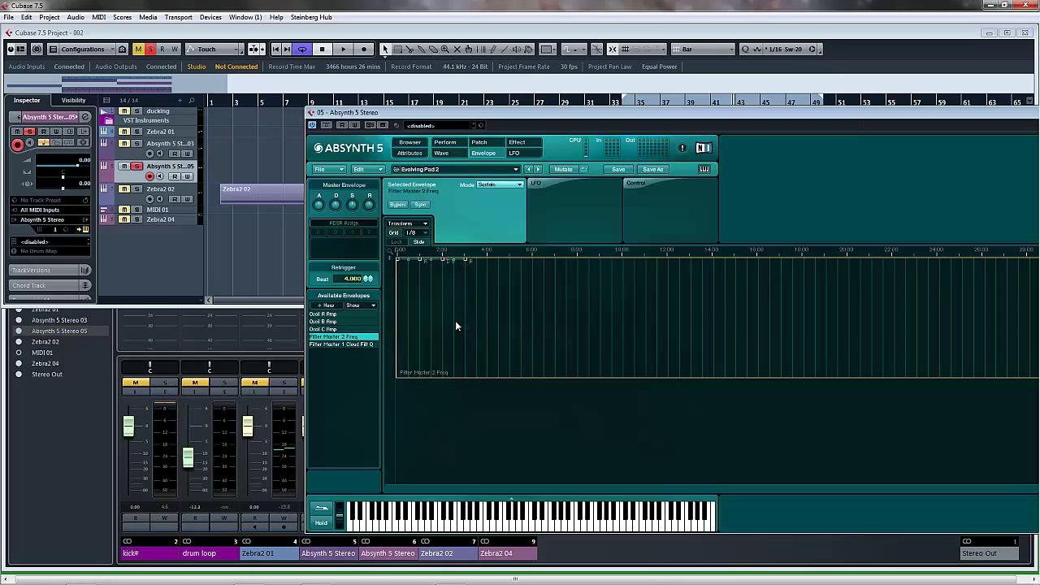
click(372, 170)
click(373, 196)
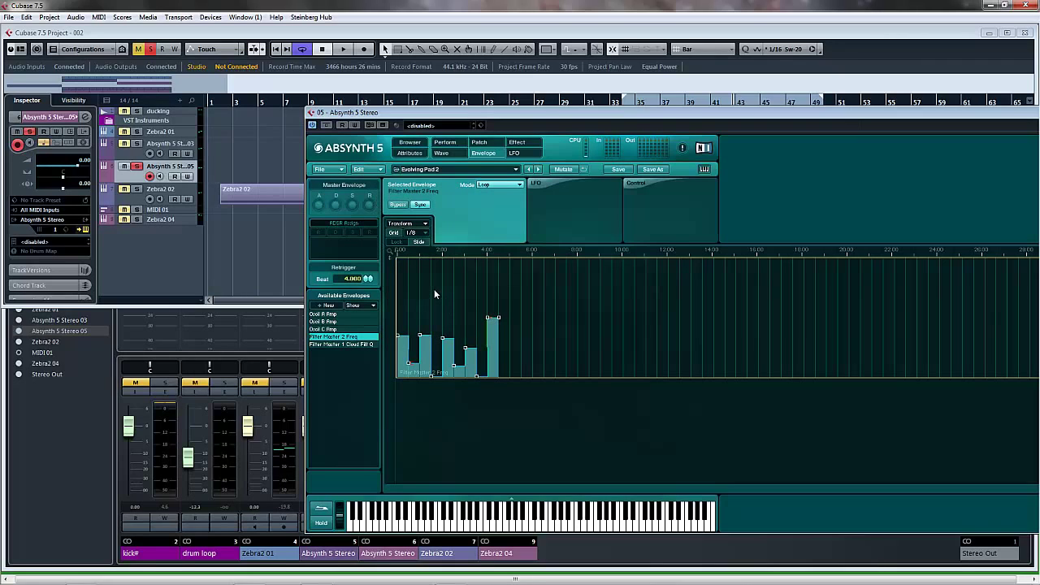
Start playback and raise the first, third, fifth, seventh and ninth breakpoints of the Filter Master 2 Freq envelope.
key(space)
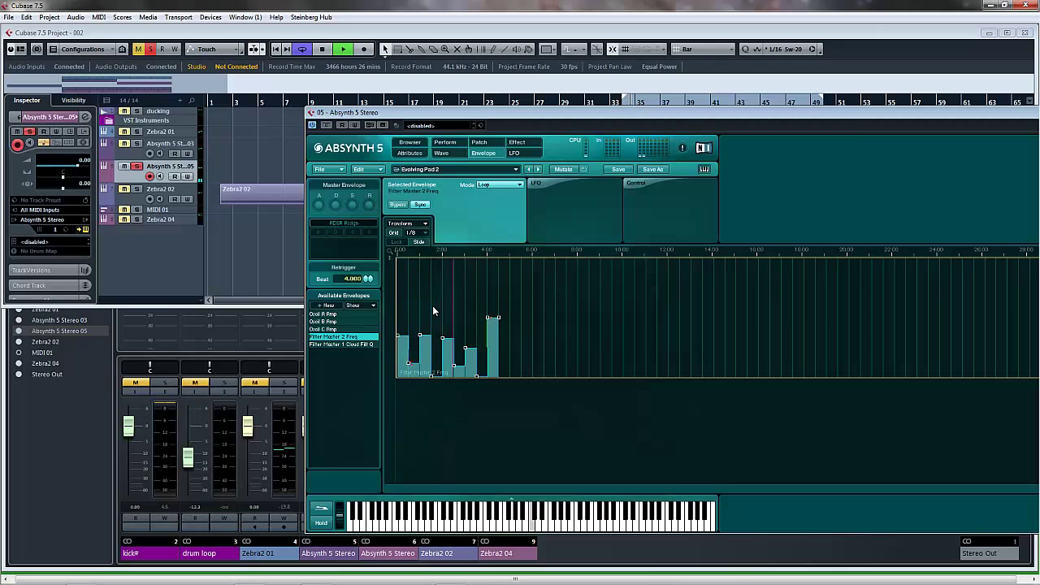
drag(403, 335, 403, 281)
drag(419, 335, 420, 298)
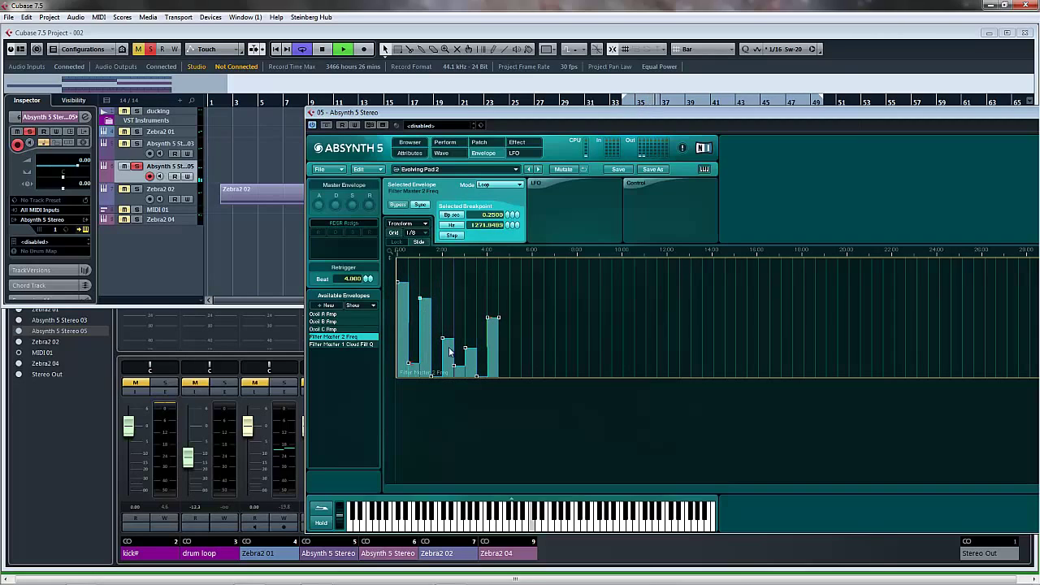
drag(444, 341, 445, 268)
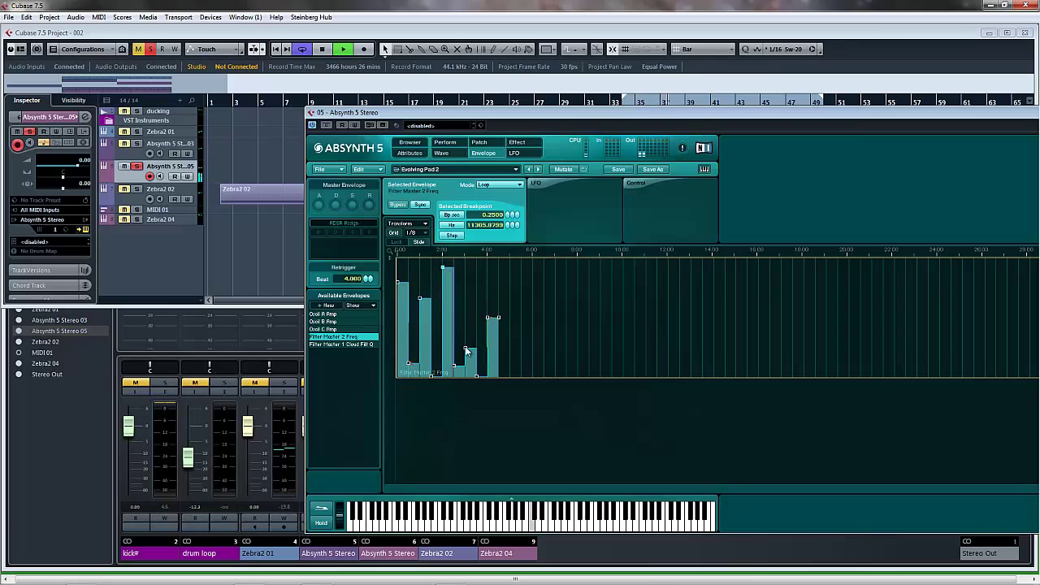
drag(465, 348, 465, 283)
drag(488, 317, 489, 268)
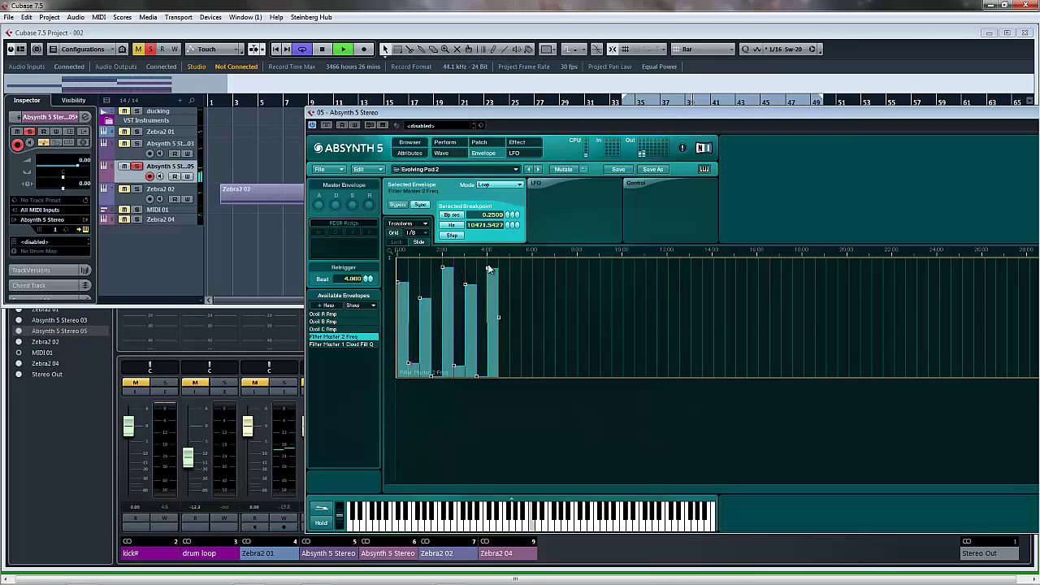
Raise the low even-numbered steps of the Filter Master 2 Freq envelope near the top, fine-tune their neighbours and stop playback.
drag(420, 300, 420, 283)
mouse_move(433, 377)
mouse_down()
mouse_move(432, 336)
mouse_move(411, 318)
mouse_move(454, 296)
mouse_up()
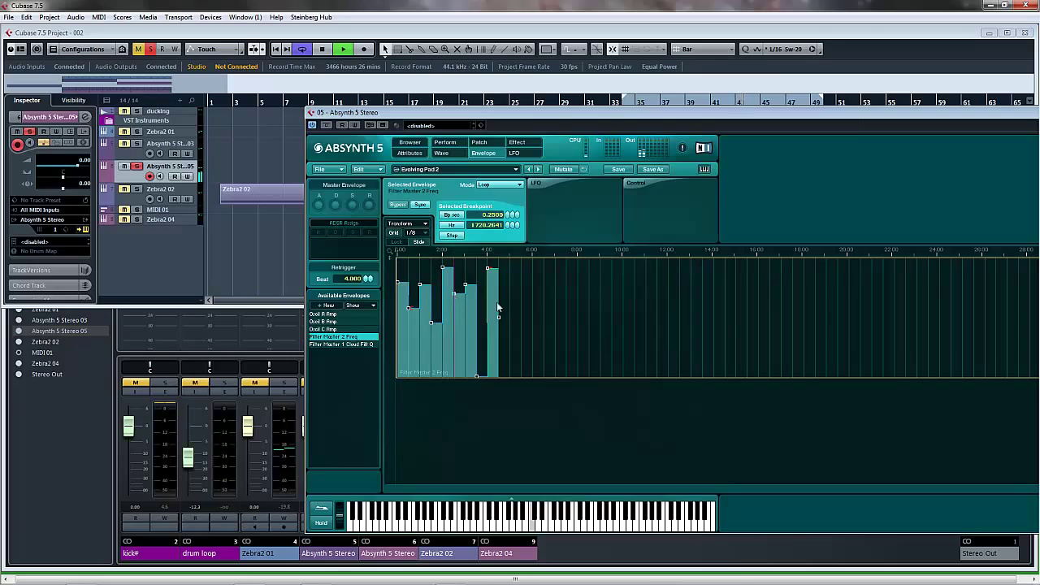
drag(479, 377, 487, 279)
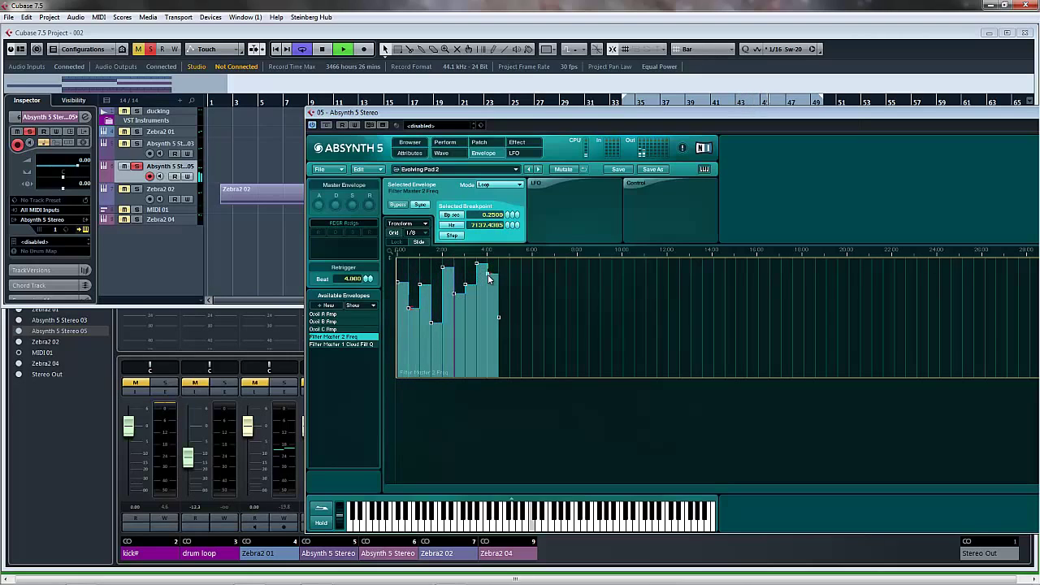
drag(430, 325, 436, 307)
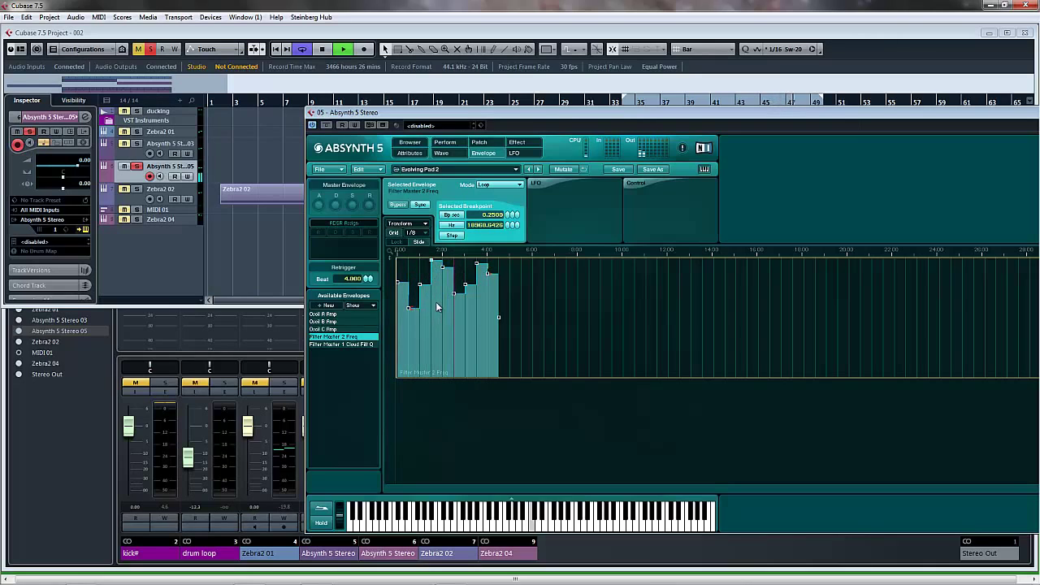
drag(410, 312, 412, 268)
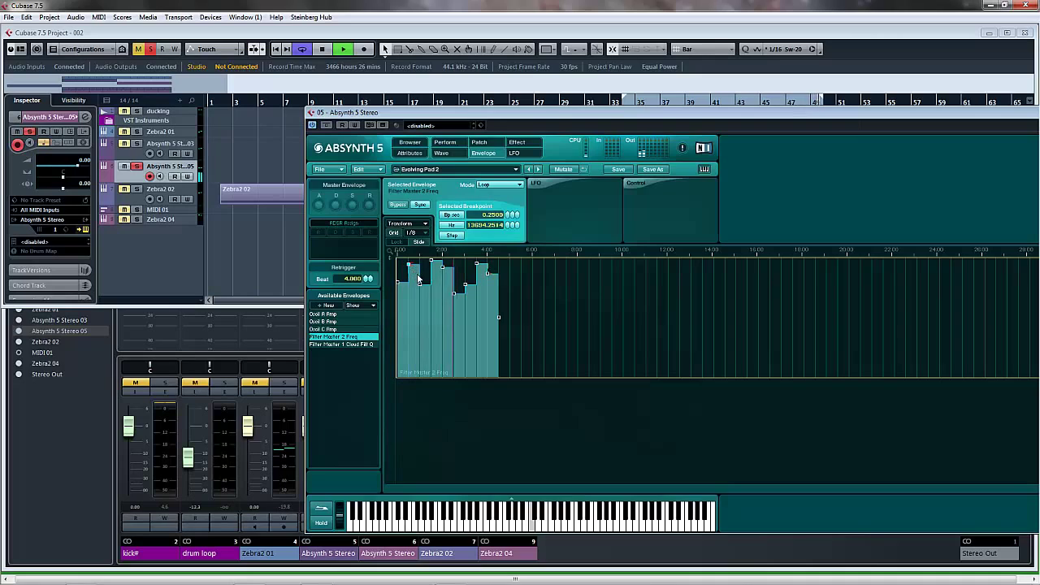
mouse_move(459, 293)
mouse_down()
mouse_move(459, 273)
mouse_move(475, 281)
mouse_up()
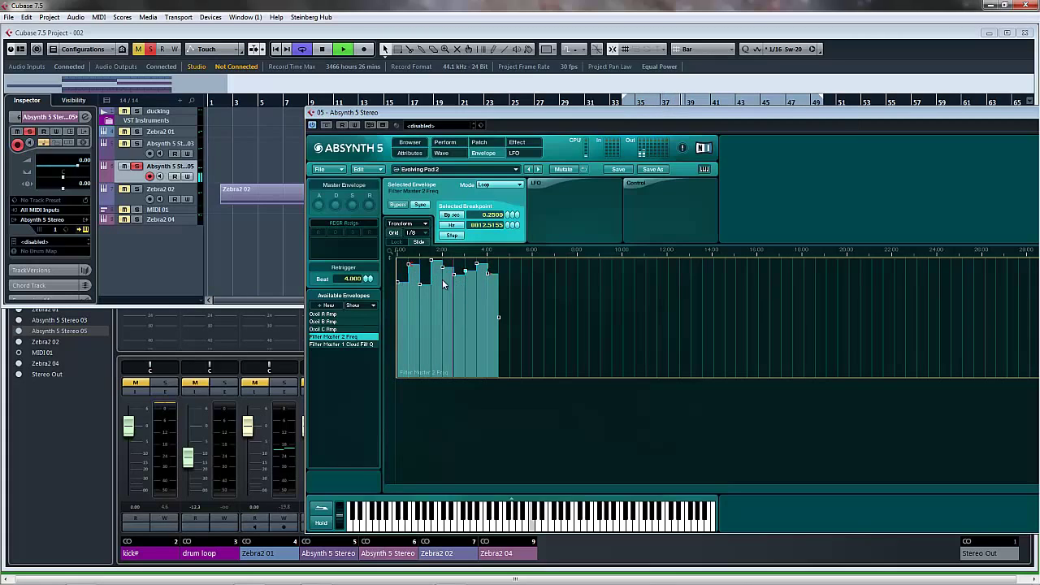
key(space)
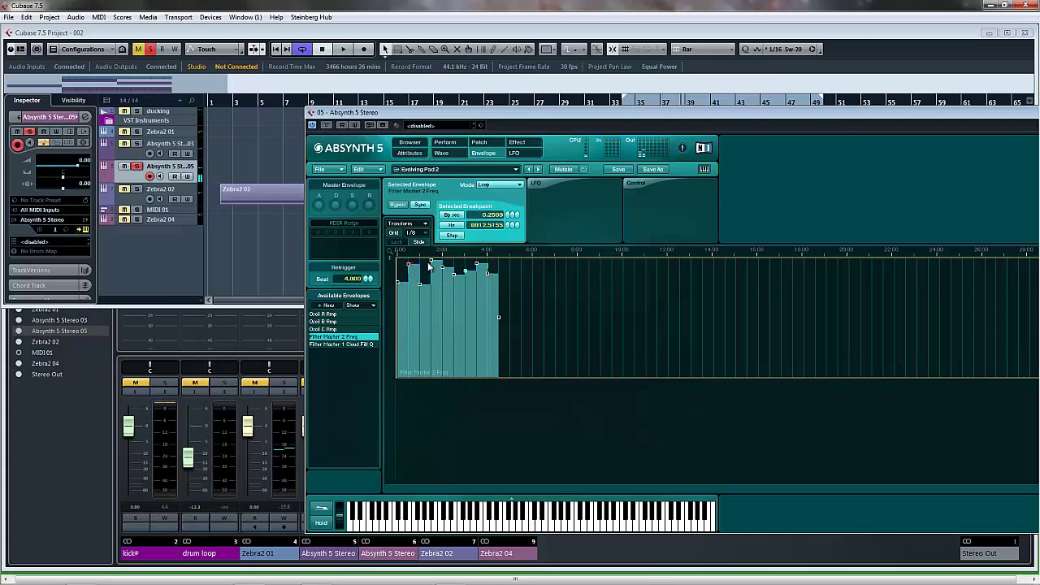
Refine the Filter Master 2 Freq envelope into alternating high and lower steps, setting the third breakpoint to about 6362 Hz.
click(476, 263)
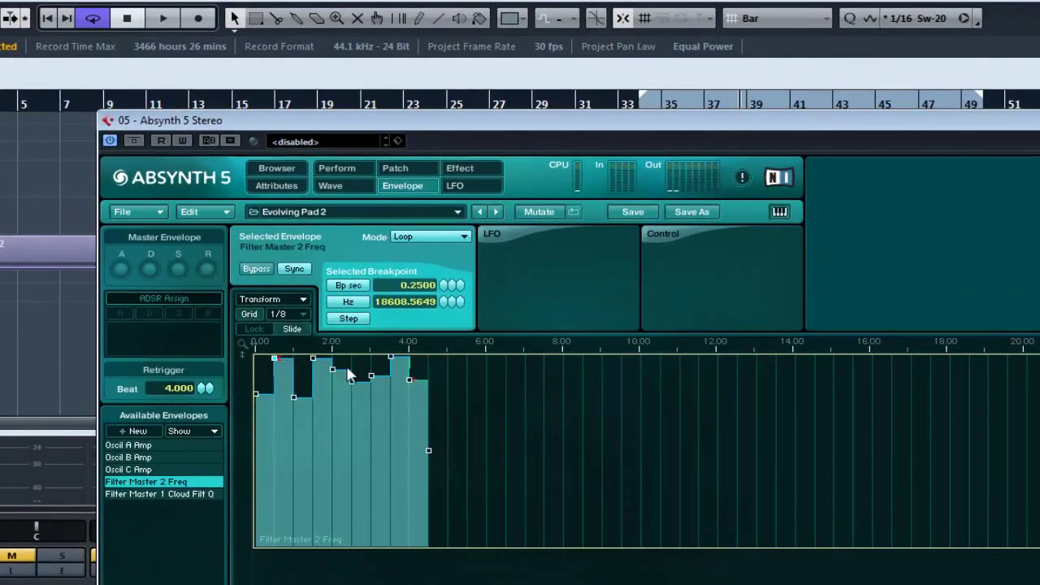
mouse_move(353, 382)
mouse_down()
mouse_move(353, 357)
mouse_move(335, 380)
mouse_move(383, 377)
mouse_up()
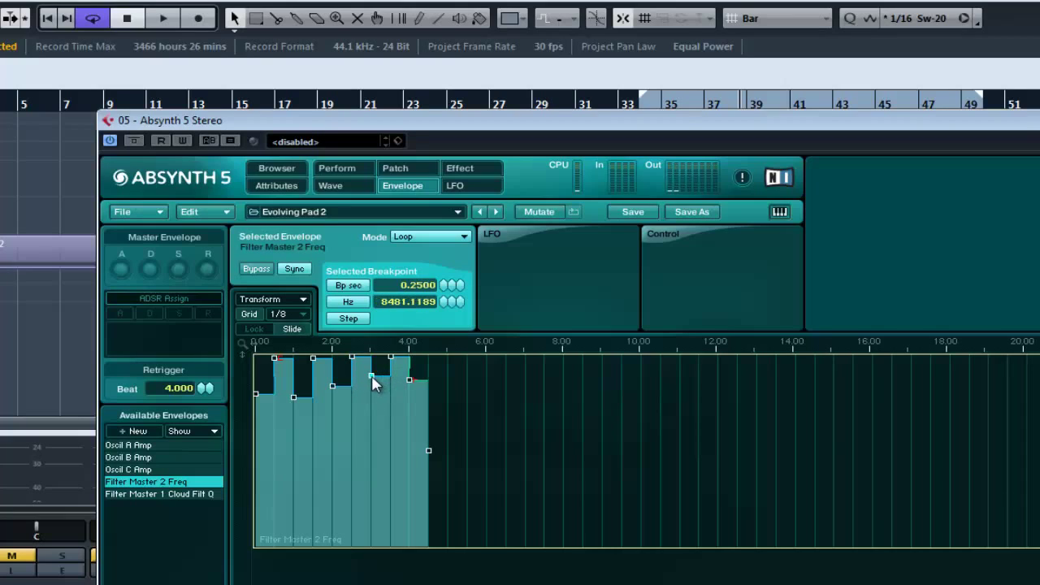
drag(294, 398, 294, 383)
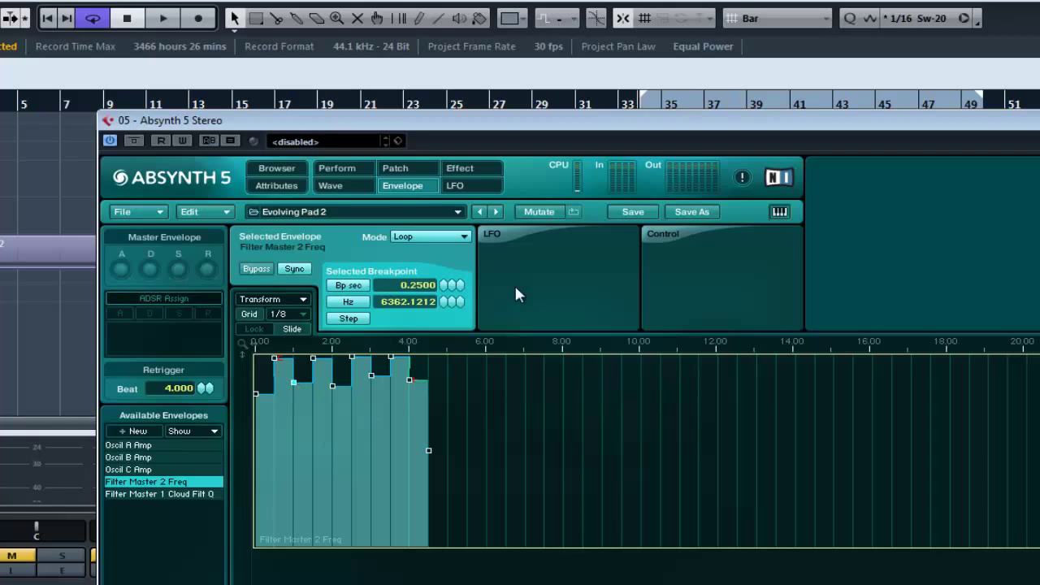
Check the oscillators on the Patch page, return to the Filter Master 2 Freq envelope and audition it against the arrangement.
click(396, 169)
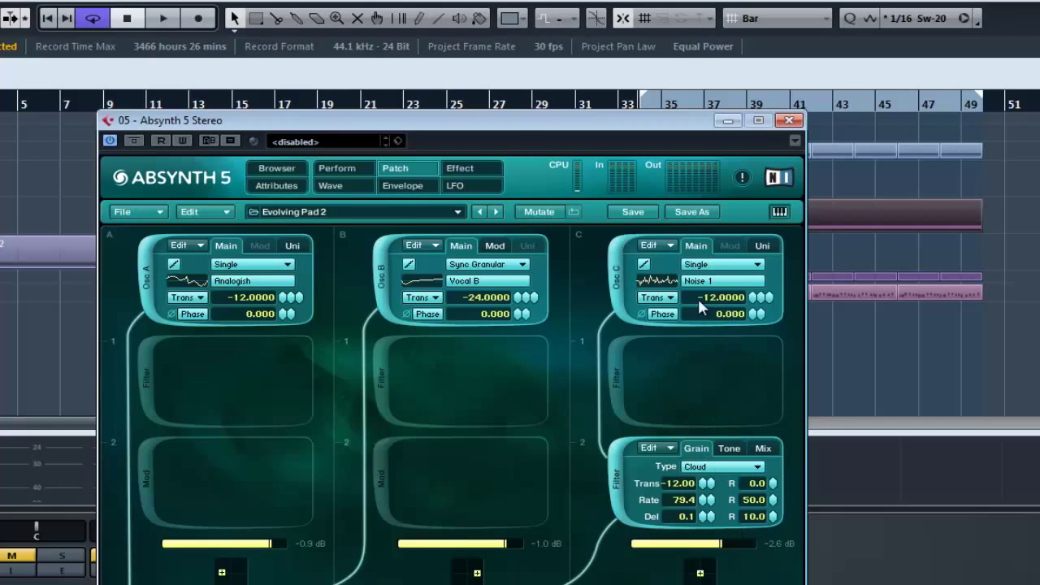
click(392, 186)
key(space)
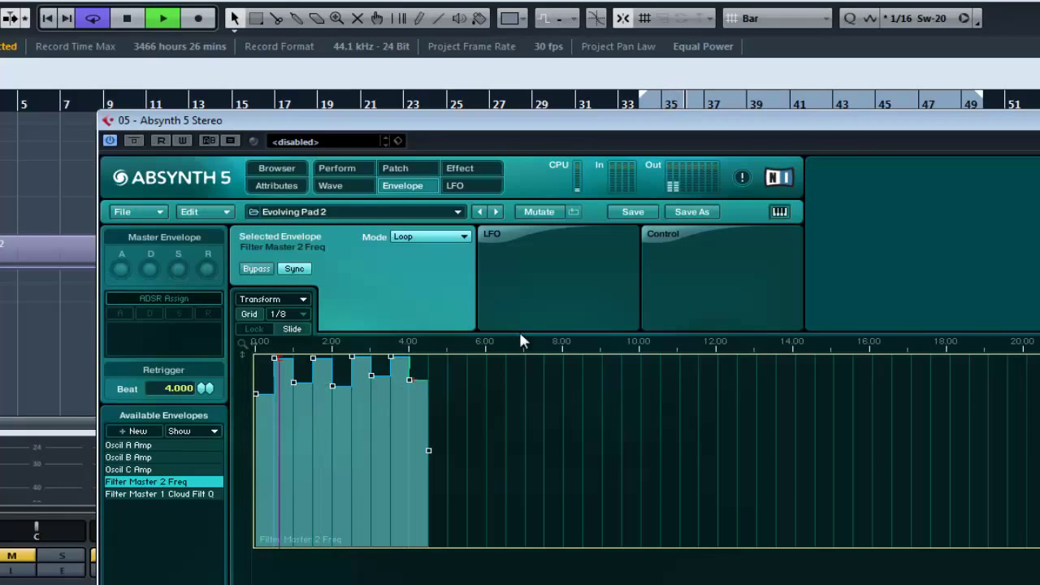
key(alt+Tab)
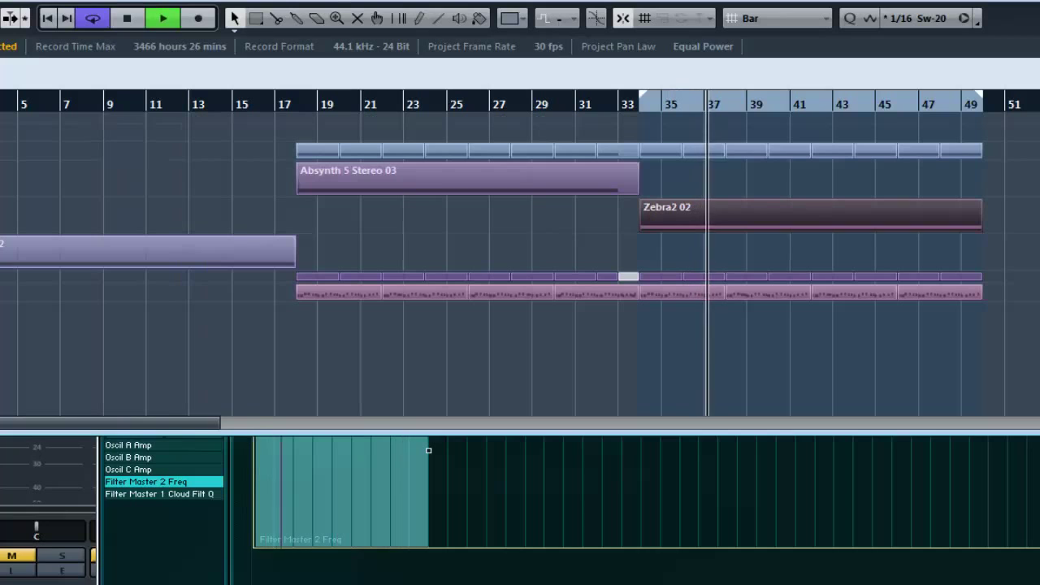
click(281, 550)
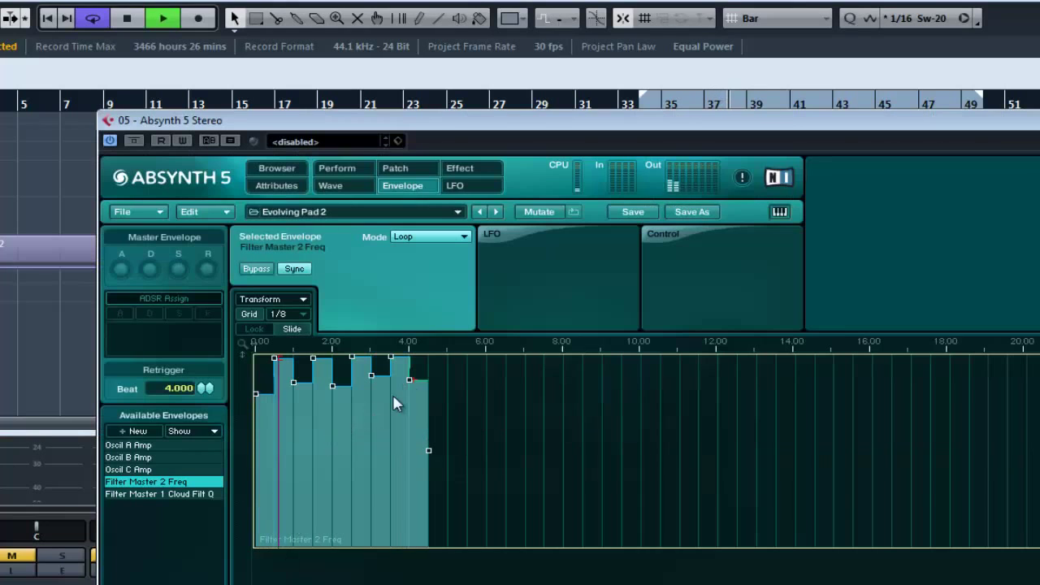
Raise the envelope's third breakpoint to about 7416 Hz, stop playback and bring the project window to the front.
click(294, 381)
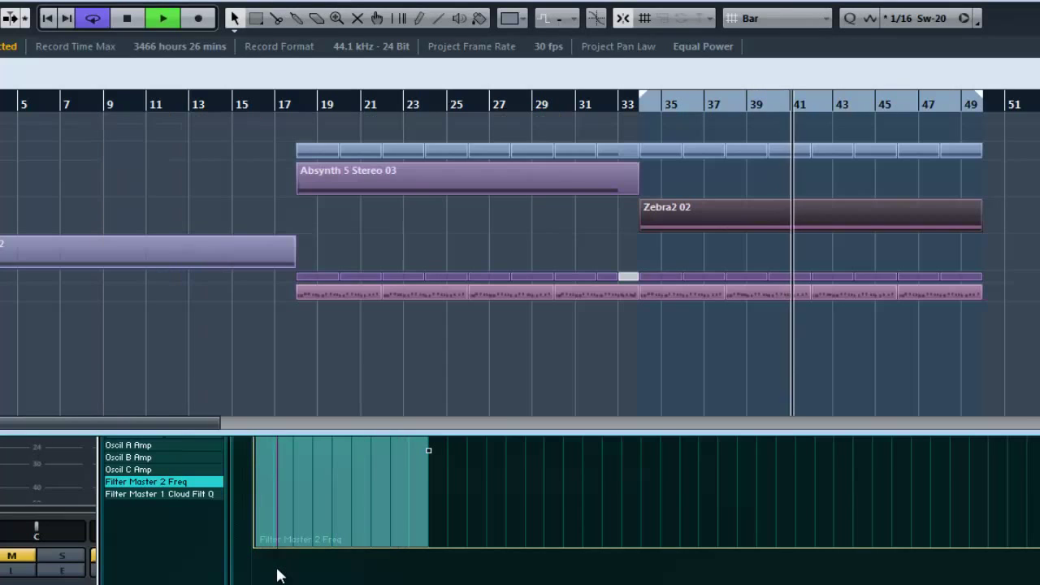
click(276, 573)
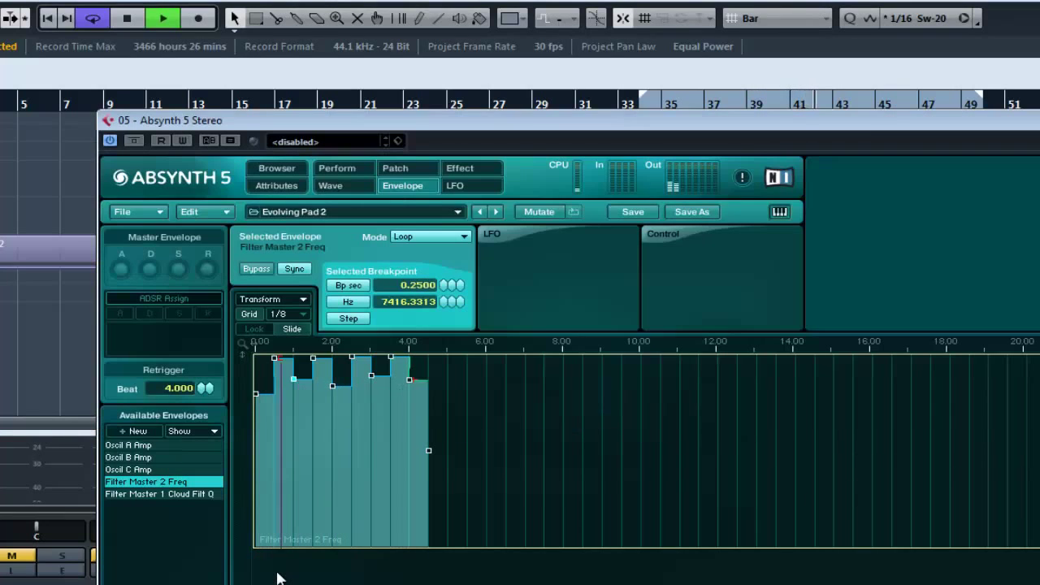
key(space)
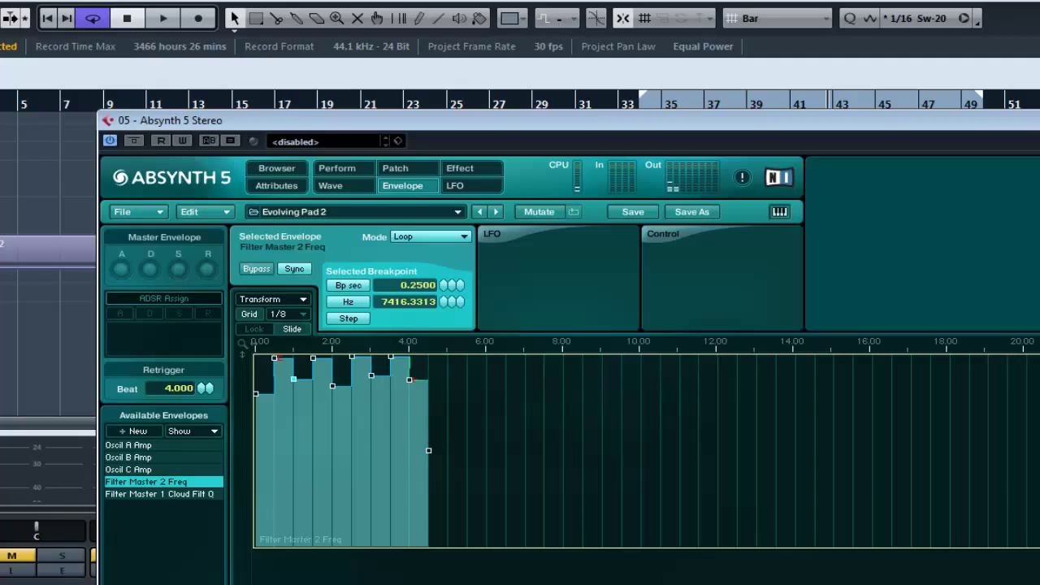
click(167, 135)
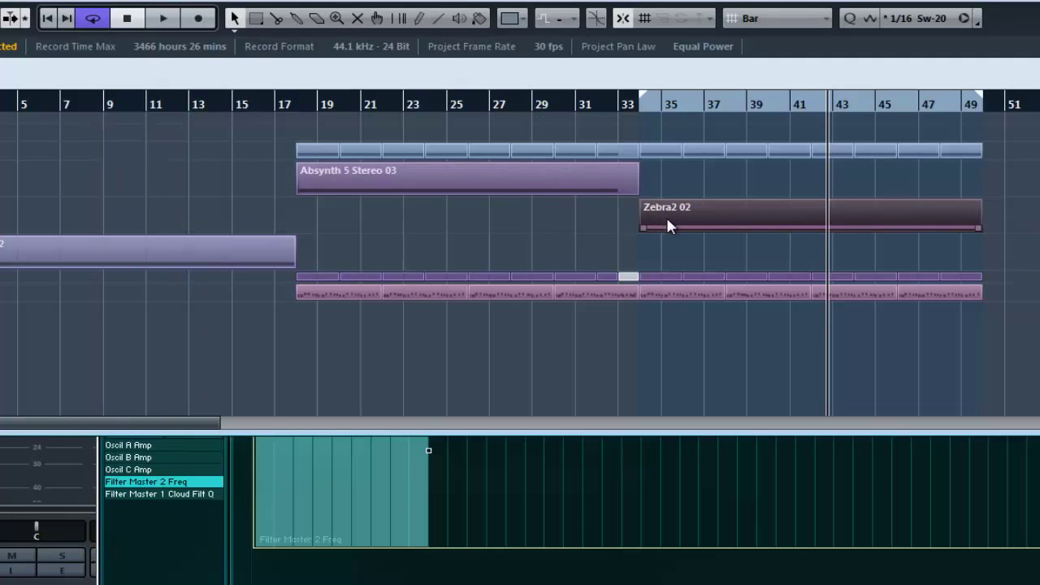
Audition the arrangement from about bar 31, bring the Absynth window to the front and stop playback.
click(588, 100)
key(space)
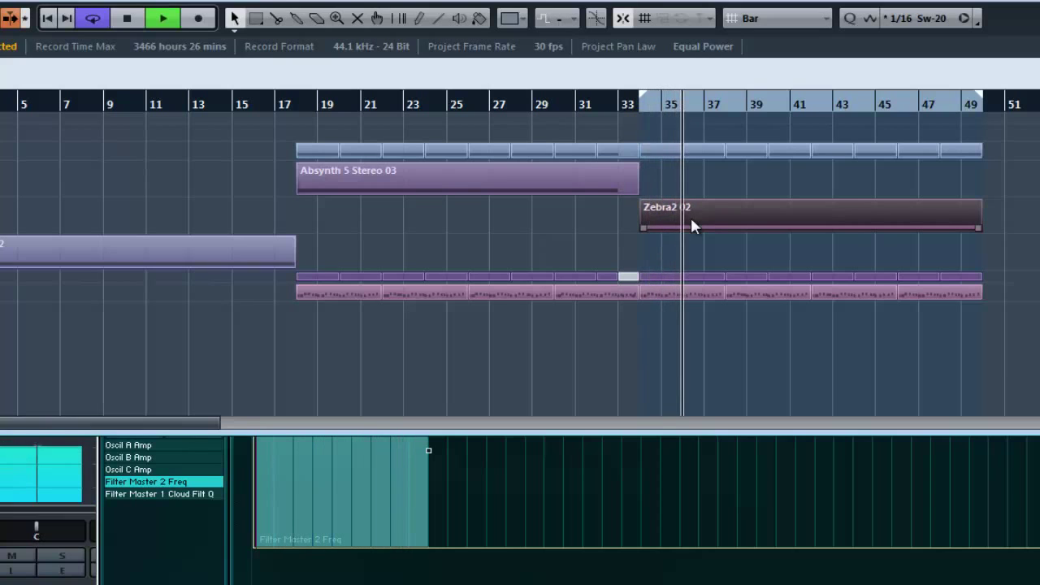
click(455, 544)
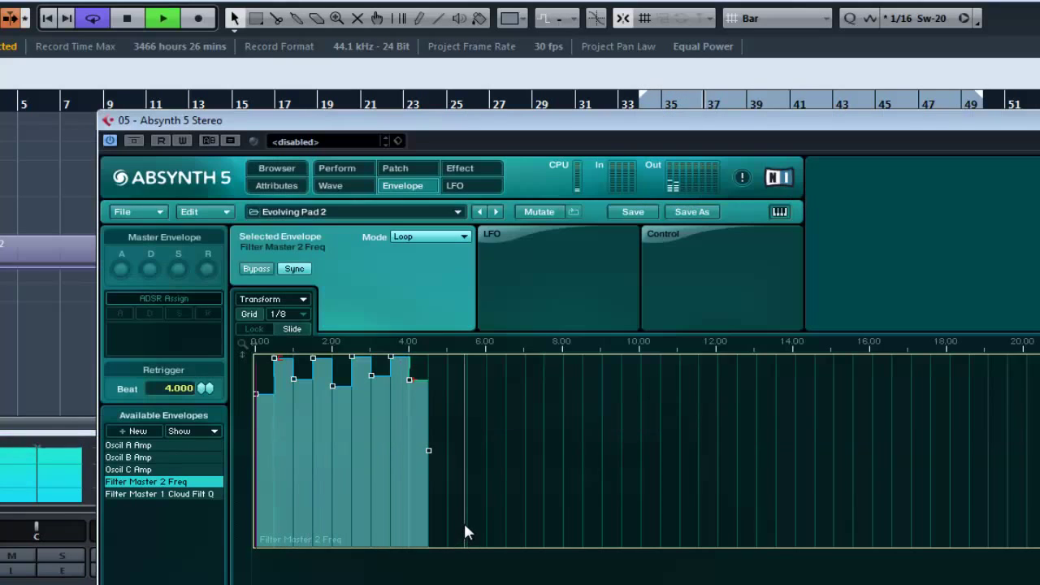
key(space)
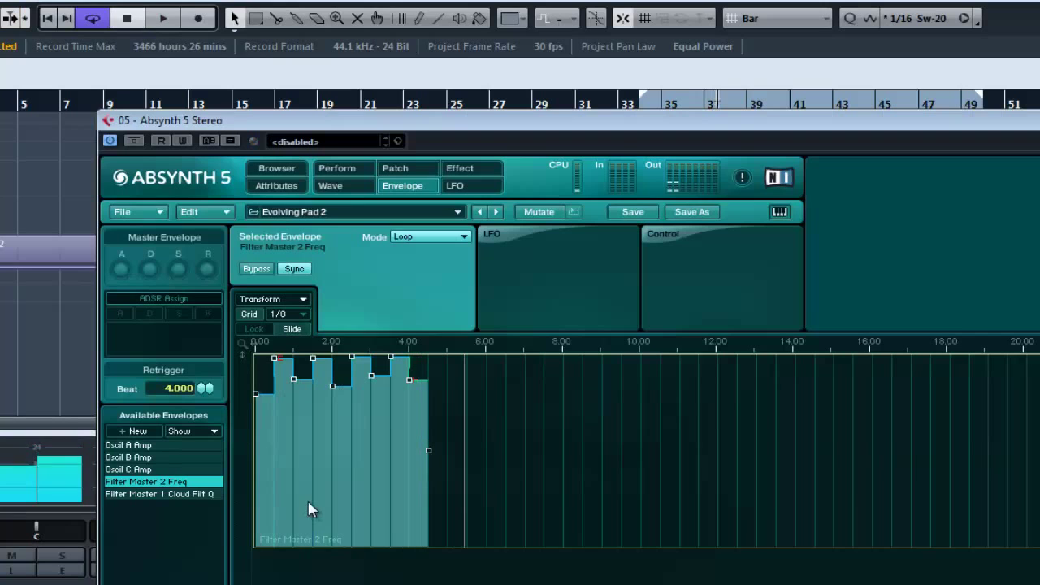
Review the Patch page, open the Multitap effect settings and set its output to -1.9 wet and -2.9 dry.
click(398, 169)
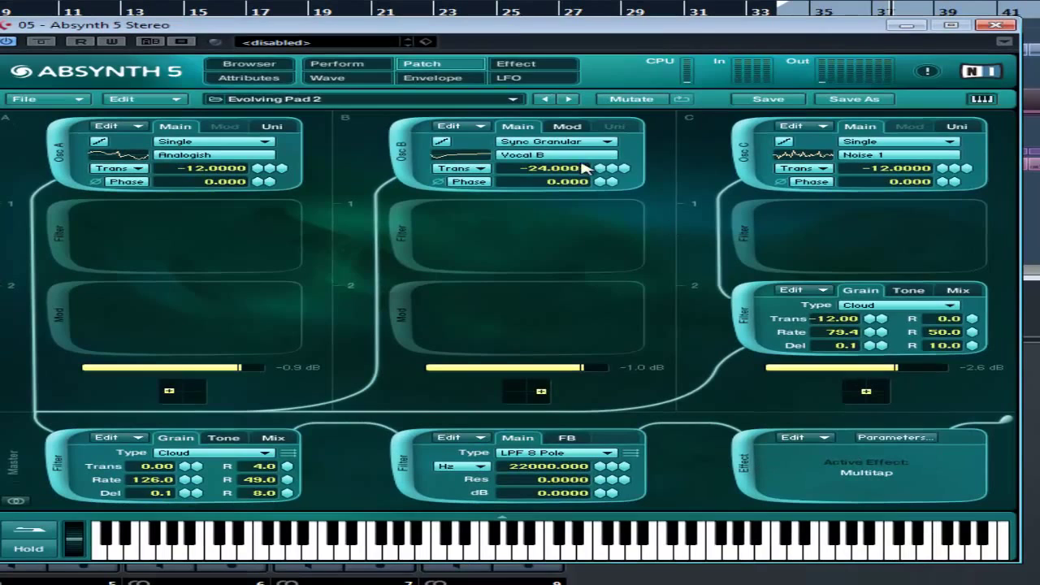
click(516, 64)
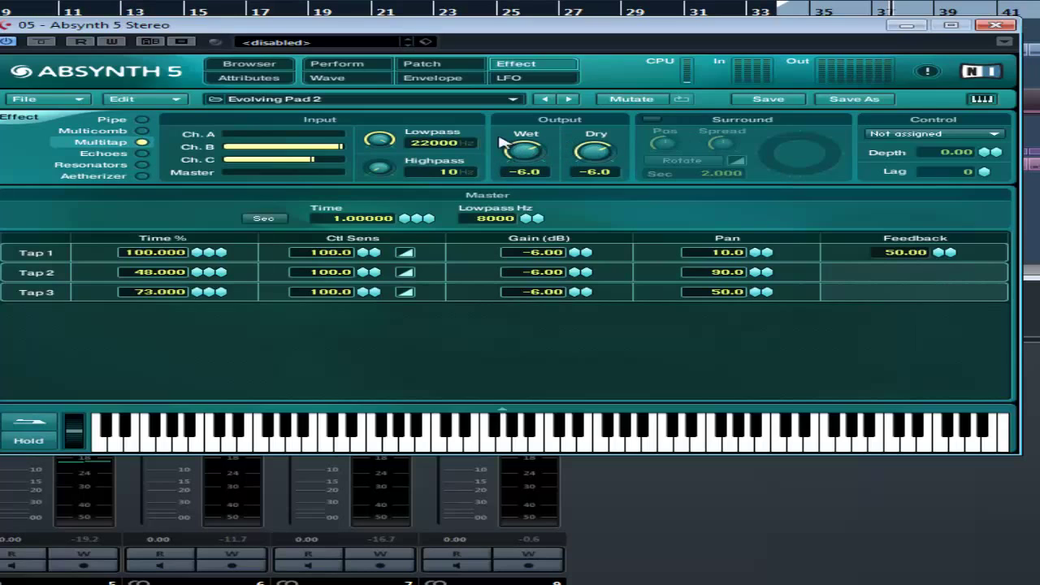
drag(508, 150, 507, 79)
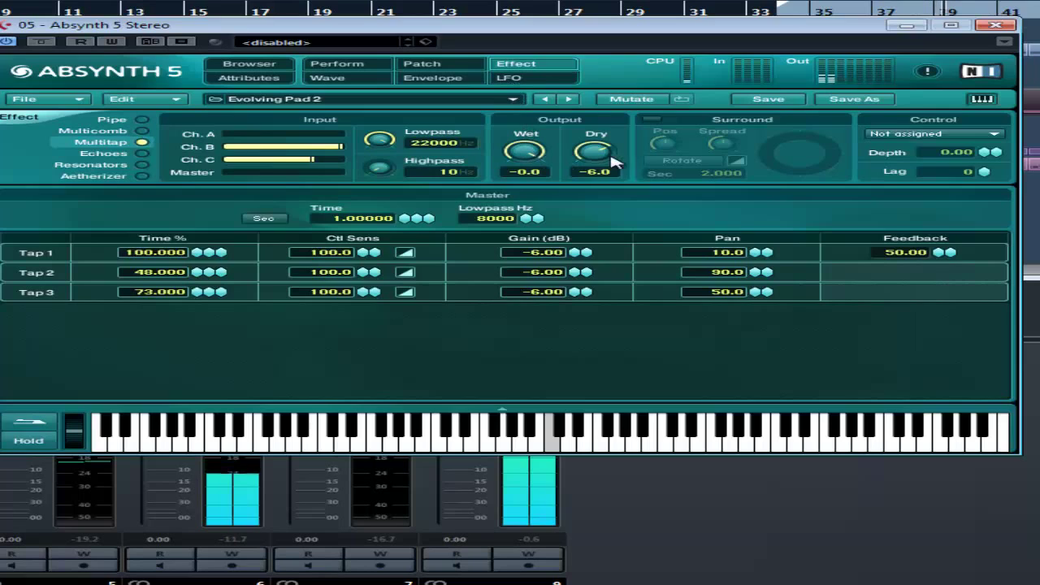
drag(593, 150, 597, 112)
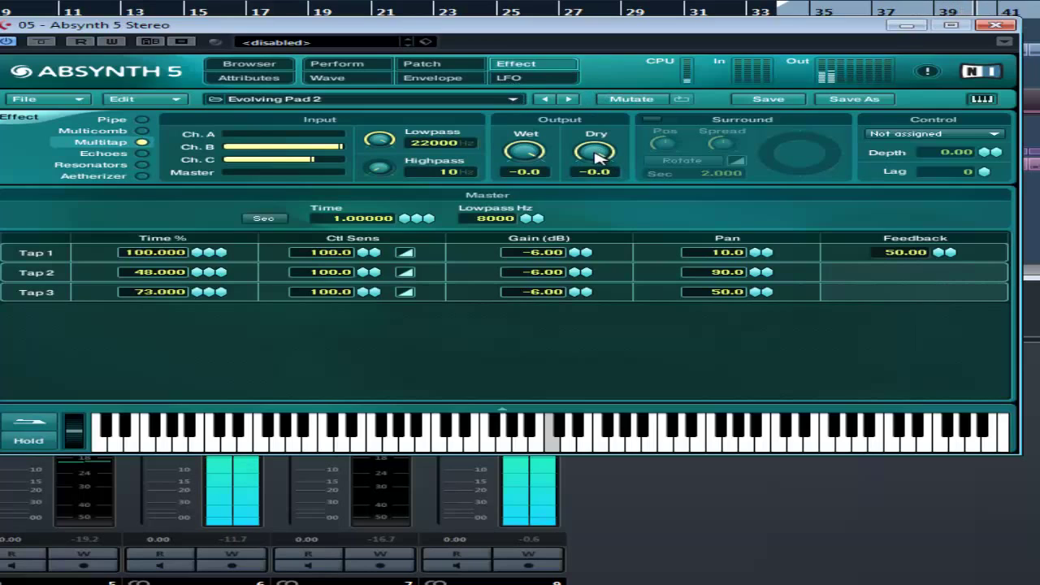
drag(593, 166, 595, 172)
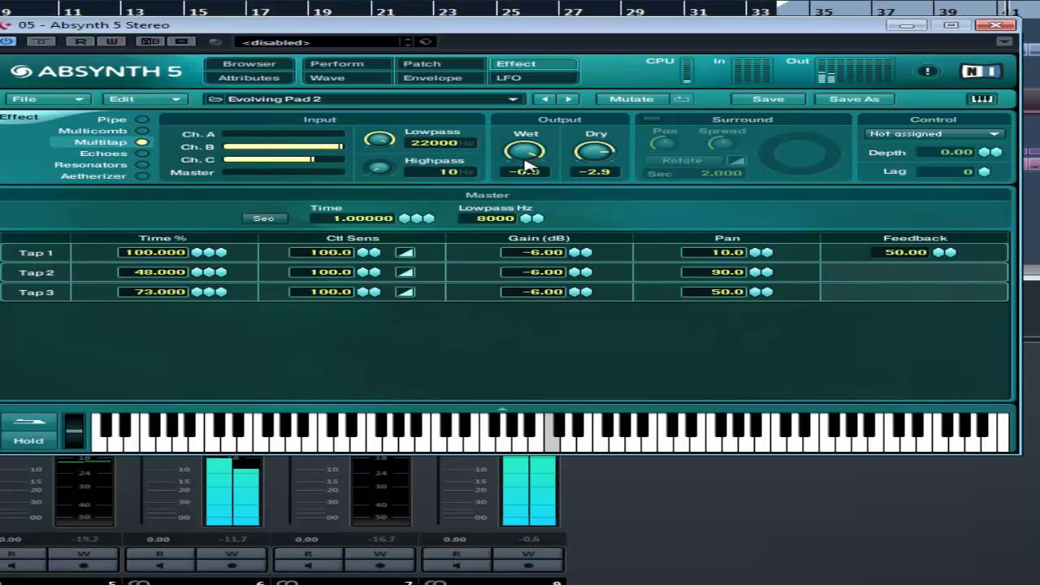
drag(528, 158, 520, 180)
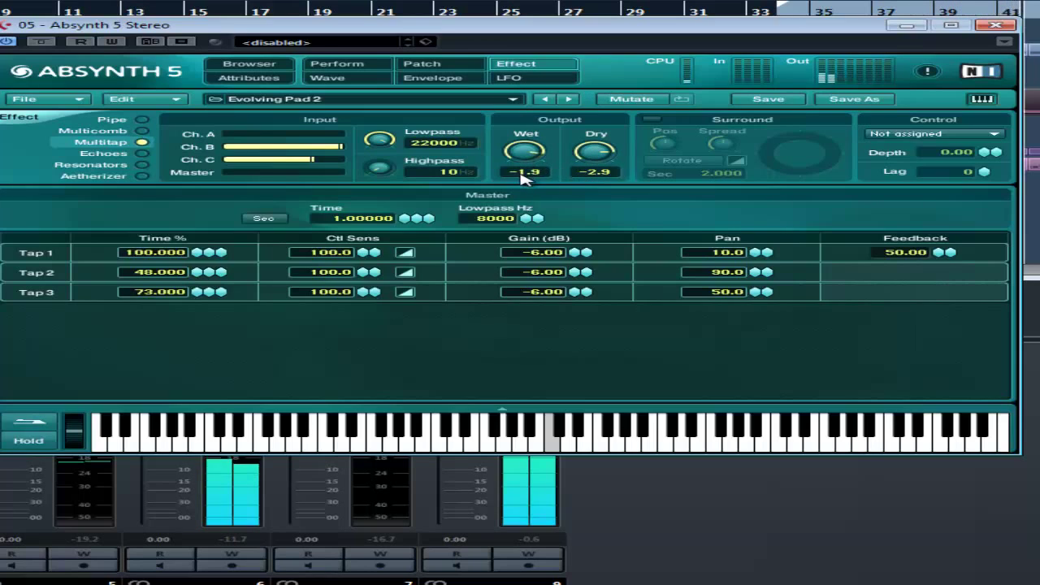
Raise the Multitap effect's Ch. A and Master input levels to roughly a quarter of their range.
click(282, 172)
drag(377, 177, 249, 179)
drag(240, 136, 340, 147)
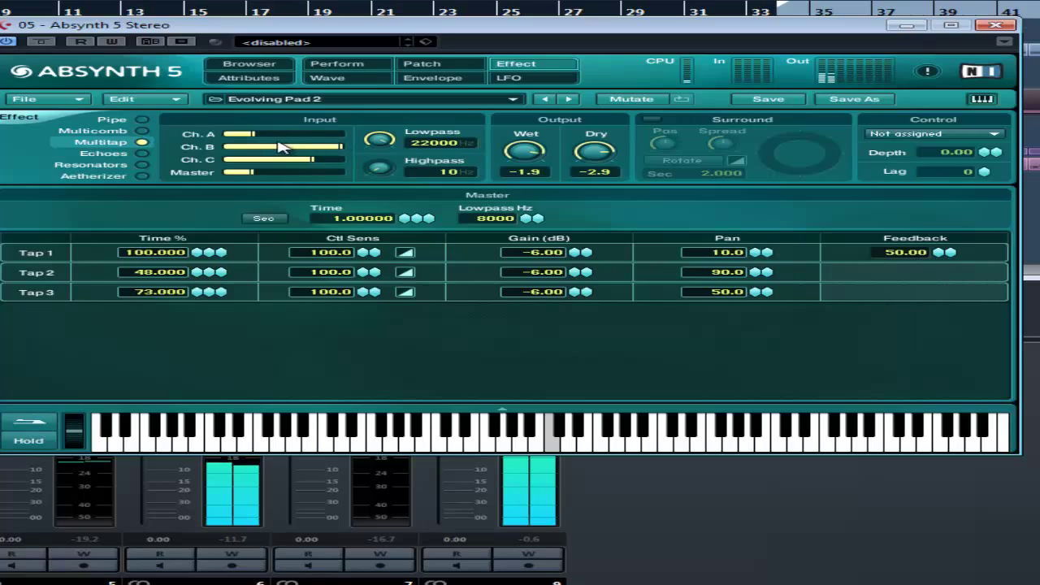
drag(258, 173, 268, 177)
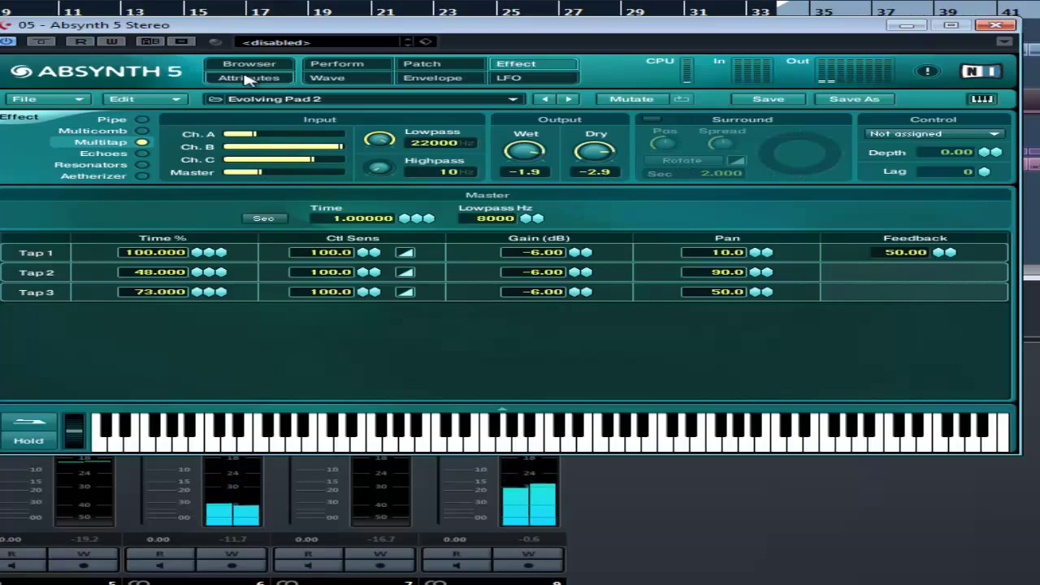
Save the sound as "Organic Alien Rythmic" in the Marks Sounds folder and close the Absynth window.
click(48, 99)
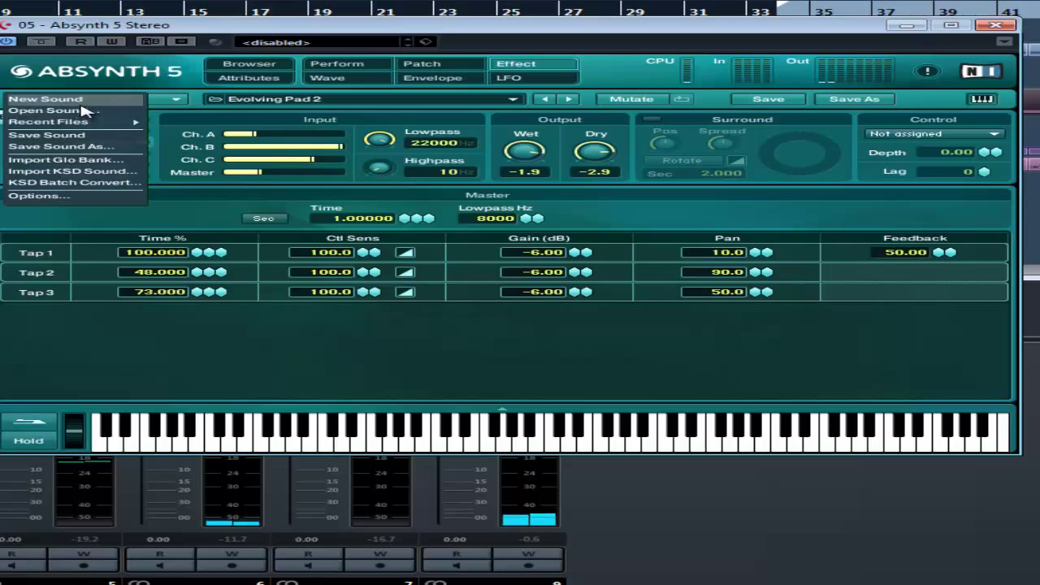
click(110, 147)
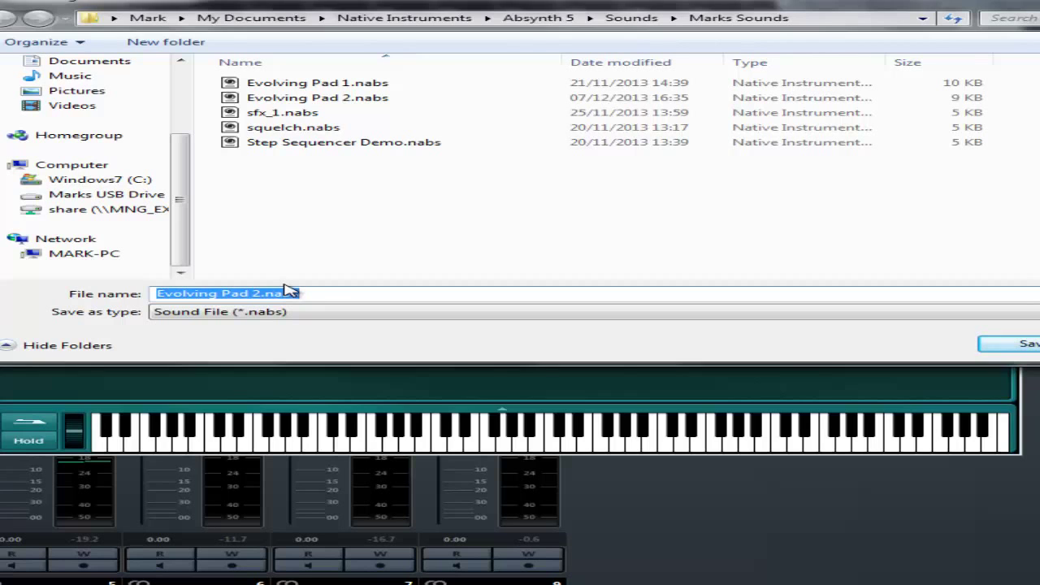
text(Organic Alien Rythmic)
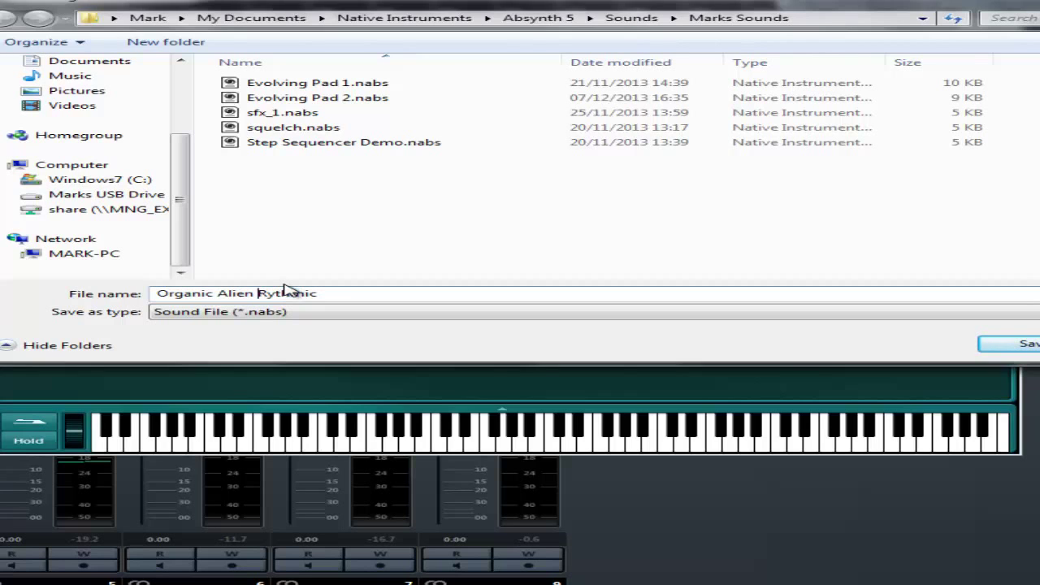
click(1015, 351)
click(995, 27)
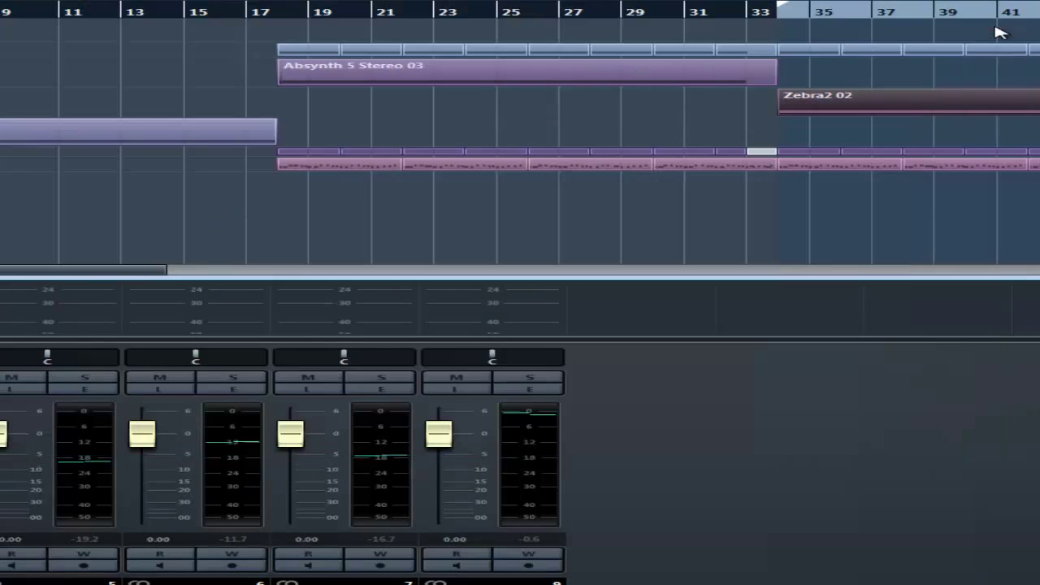